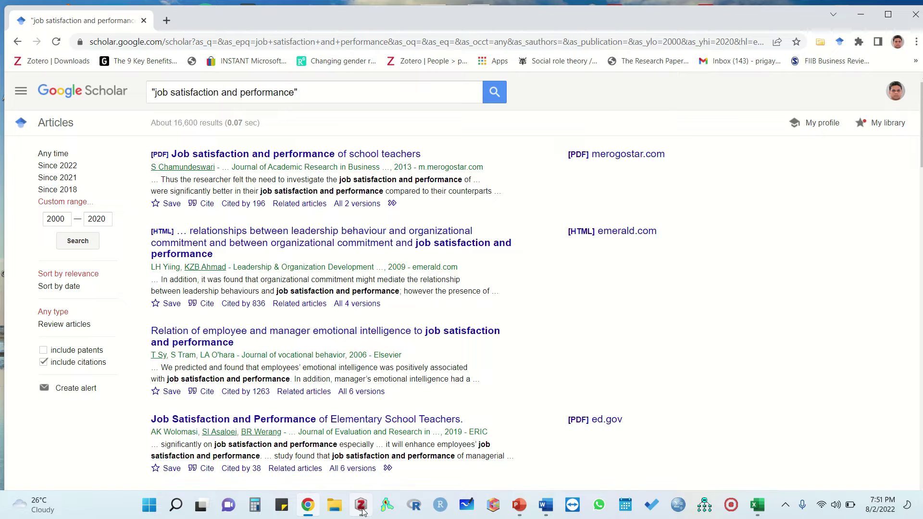
- Switch to Zotero and examine the details of the organizational communication and employees' adaptability articles in the Job satisfaction and PErformance collection
left_click(363, 512)
left_click(364, 510)
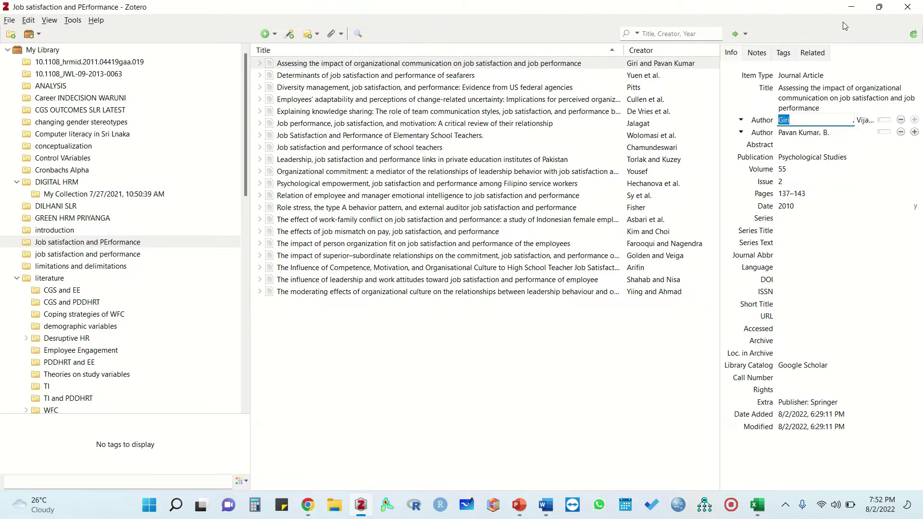
left_click(549, 64)
left_click(373, 101)
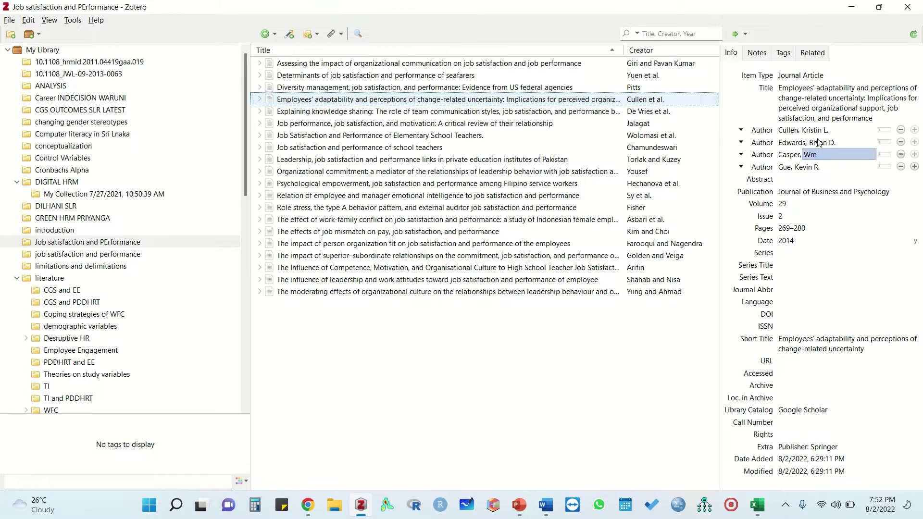
- Return to the Google Scholar results in Chrome, view the list of articles Zotero can save, and dismiss it without saving
left_click(854, 6)
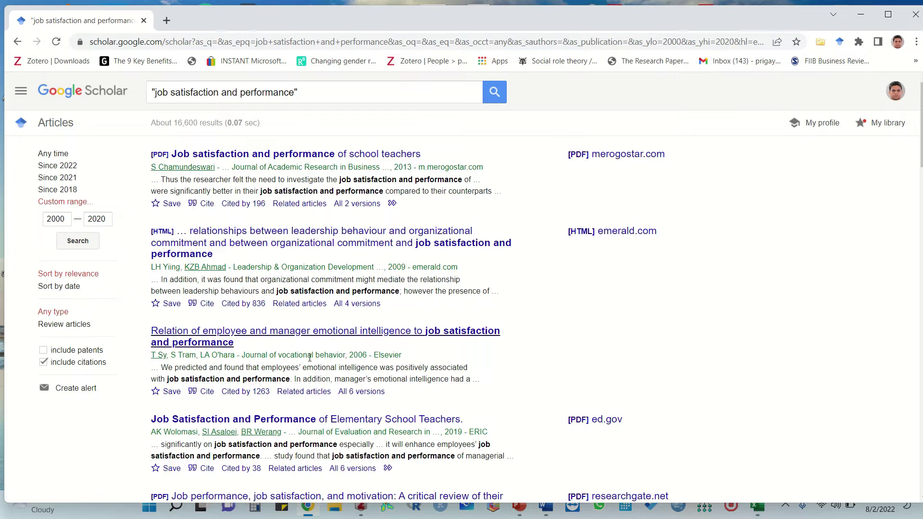
left_click(824, 45)
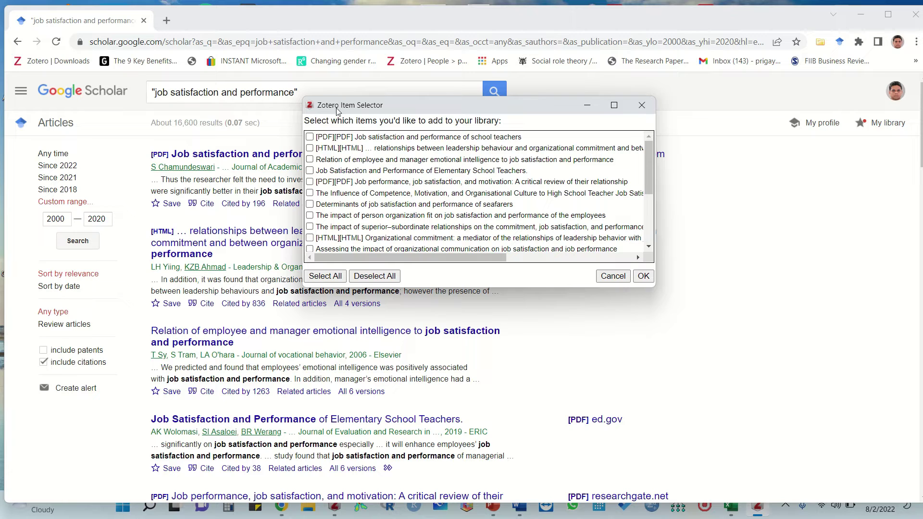
left_click(642, 106)
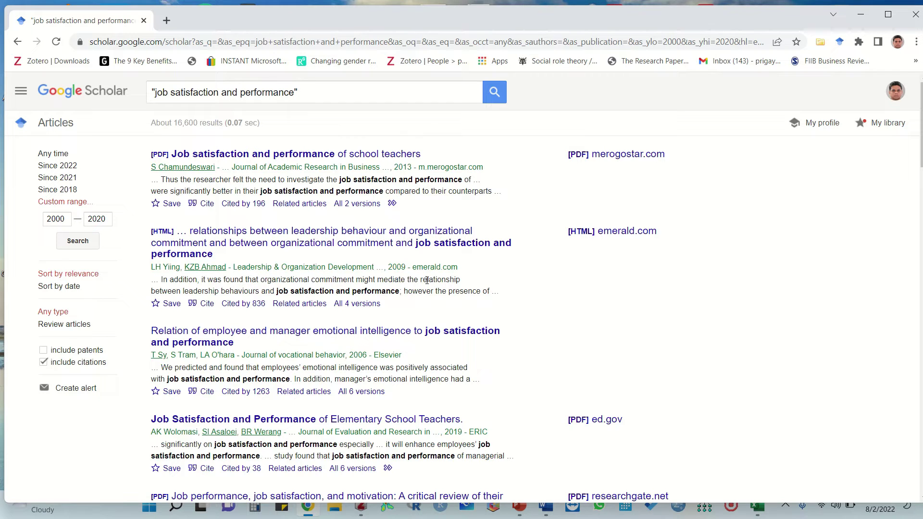
- Set Google Scholar to show 20 results per page and save the settings
left_click(21, 91)
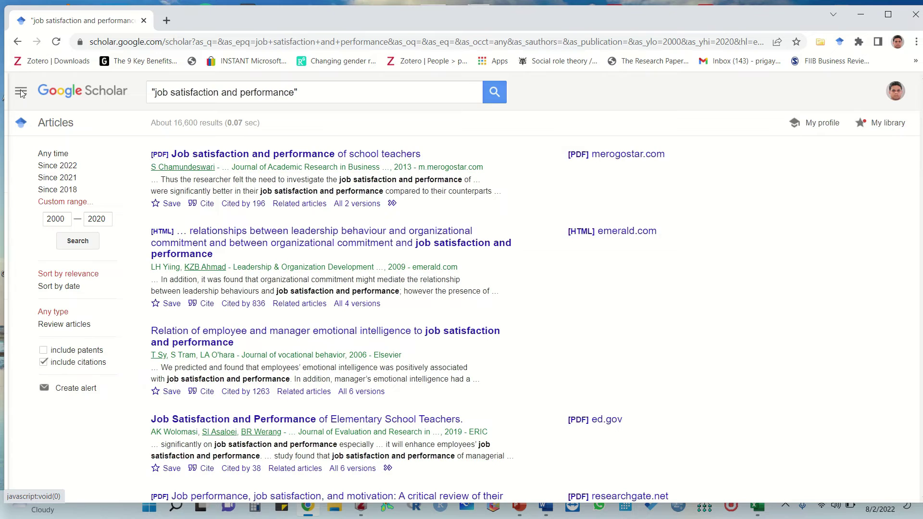
left_click(57, 355)
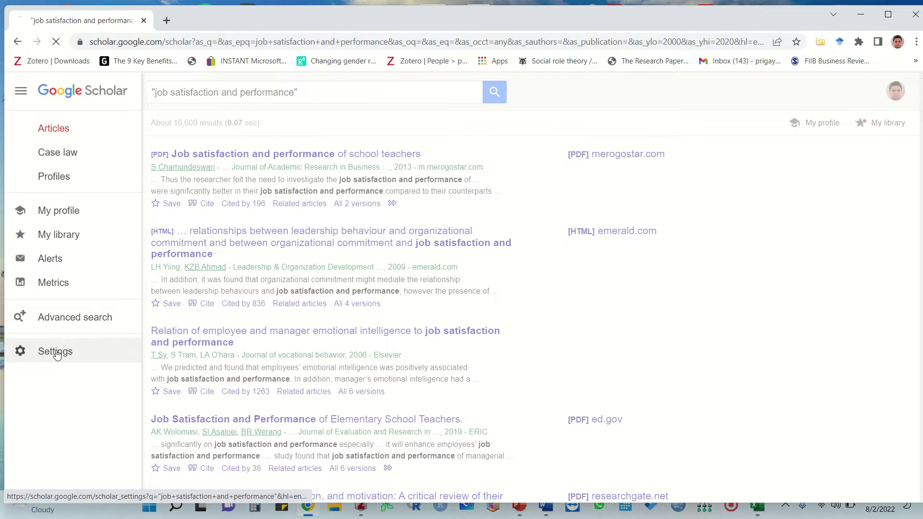
left_click(20, 96)
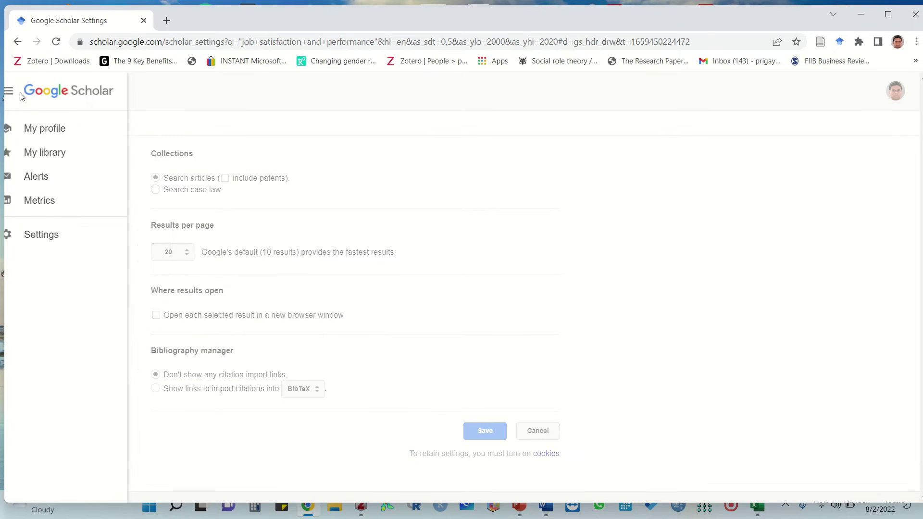
left_click(40, 238)
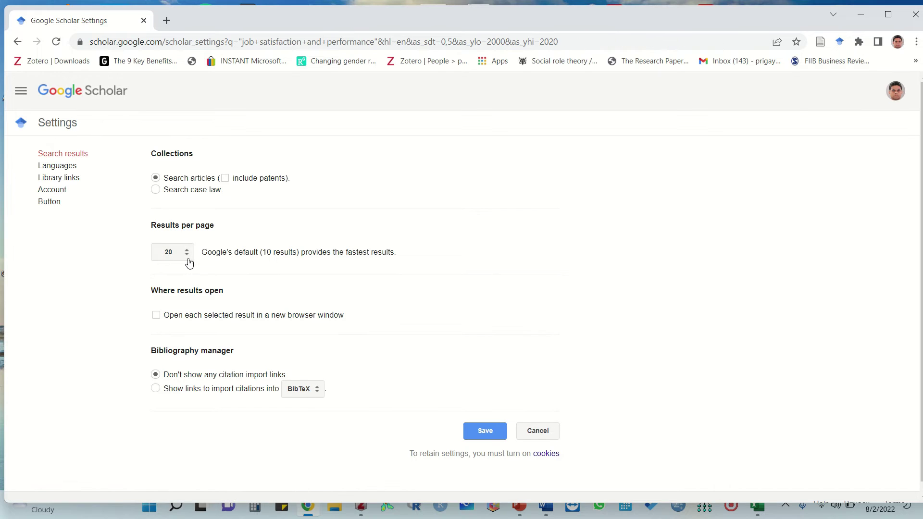
left_click(186, 258)
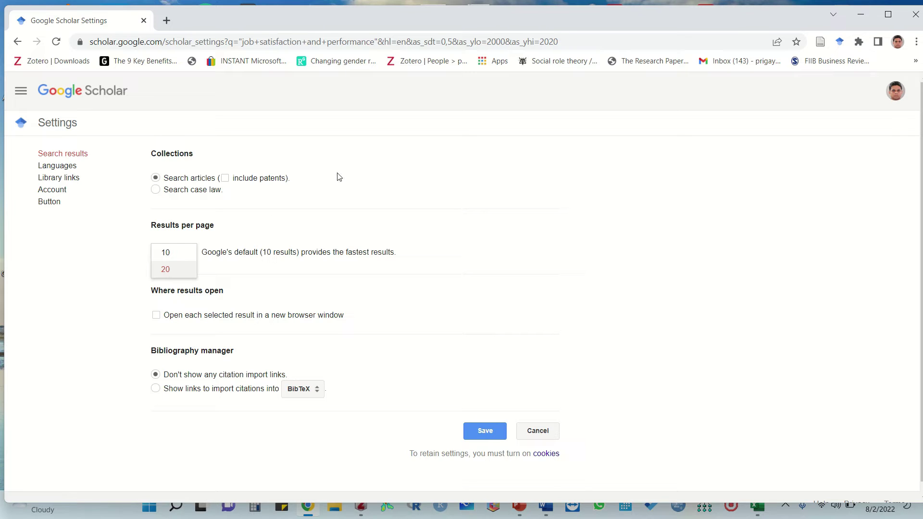
left_click(169, 274)
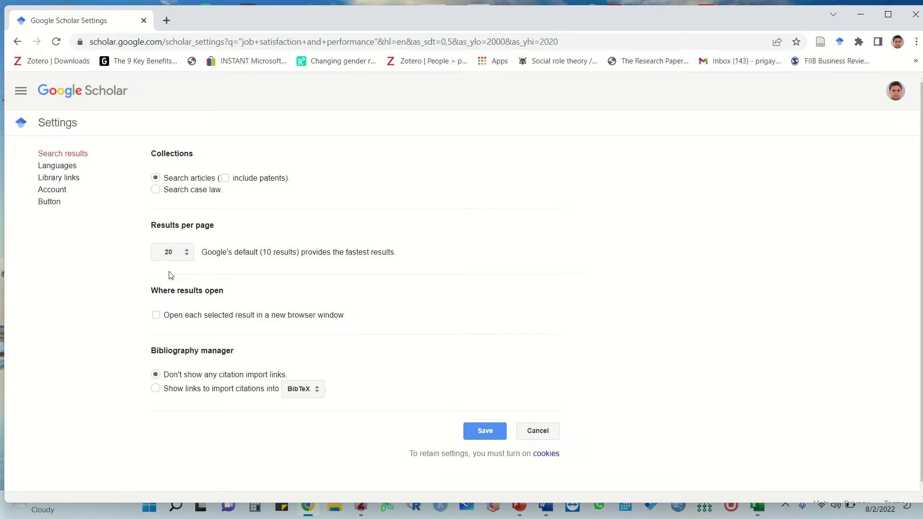
left_click(486, 438)
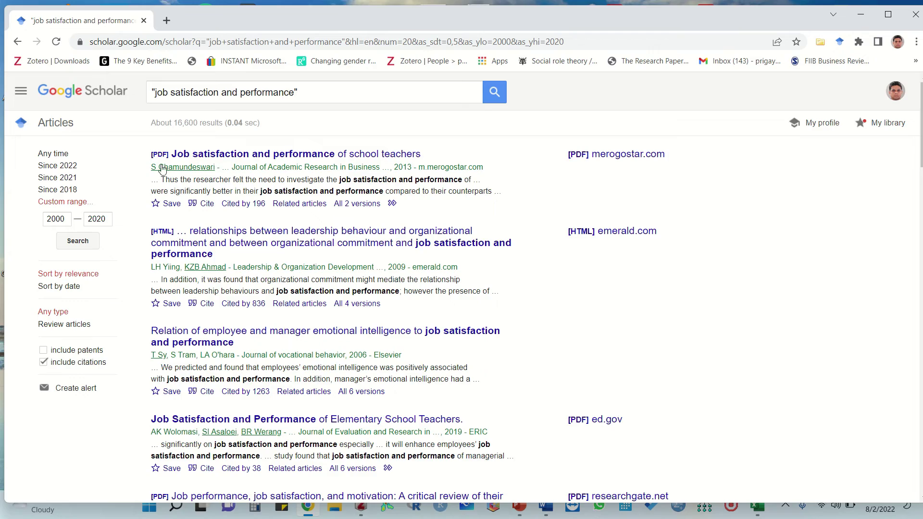
- Examine the articles listed on the first two pages of the job satisfaction and performance results and return to page 1
scroll(273, 337, "down", 18)
scroll(273, 337, "down", 17)
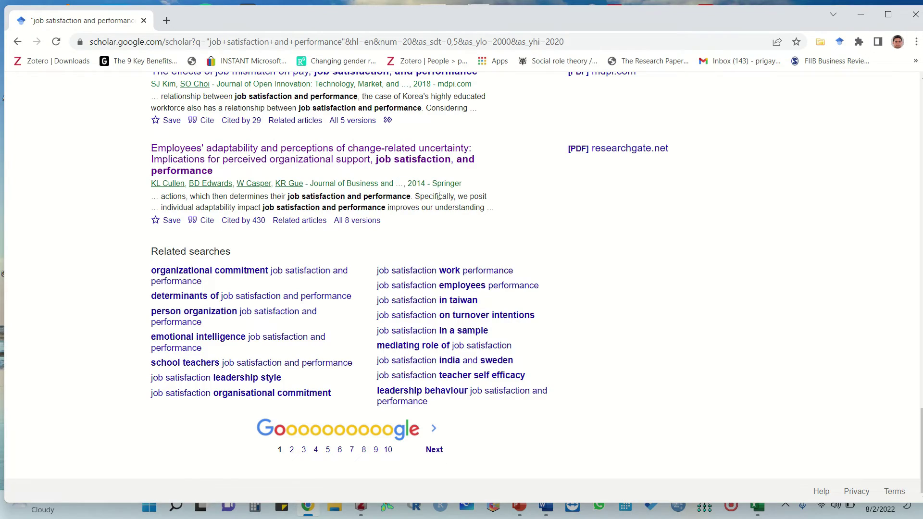
scroll(439, 196, "up", 20)
scroll(425, 183, "up", 6)
scroll(260, 321, "down", 7)
scroll(260, 321, "down", 7)
scroll(691, 180, "up", 12)
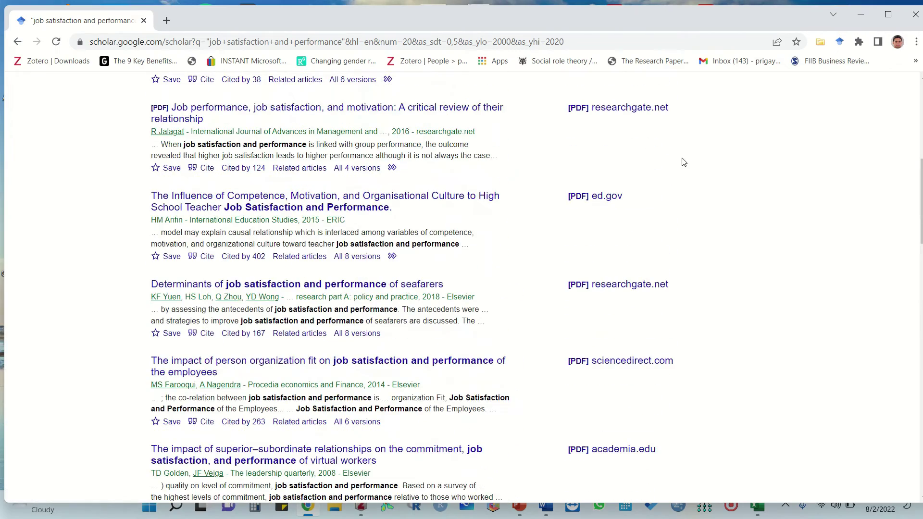
scroll(396, 242, "down", 20)
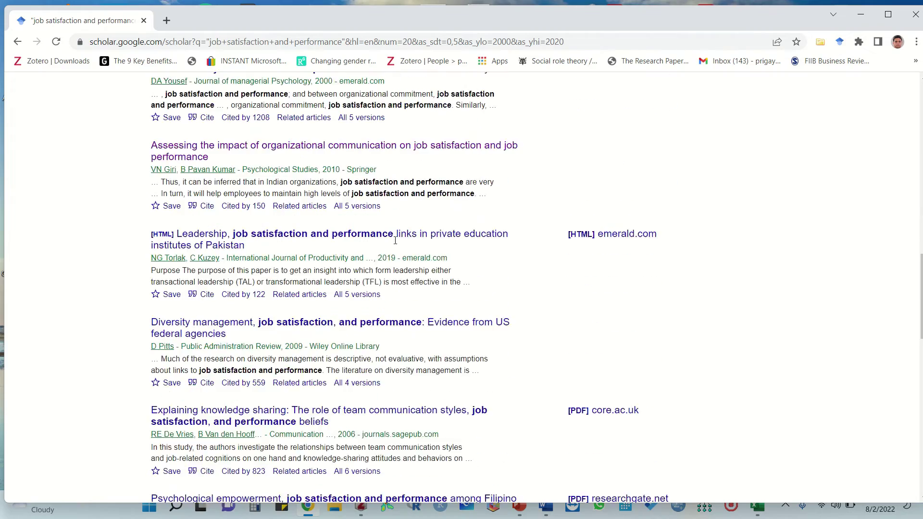
scroll(395, 242, "down", 5)
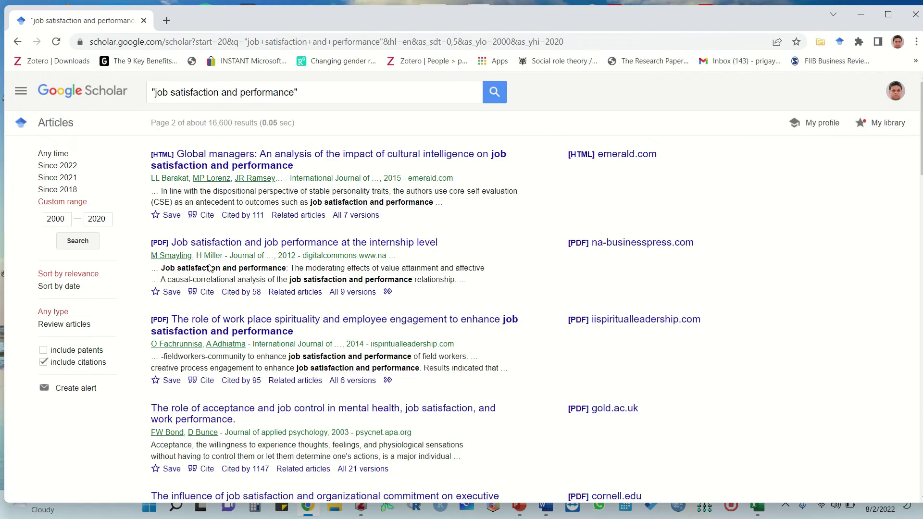
scroll(345, 318, "down", 20)
scroll(345, 318, "down", 8)
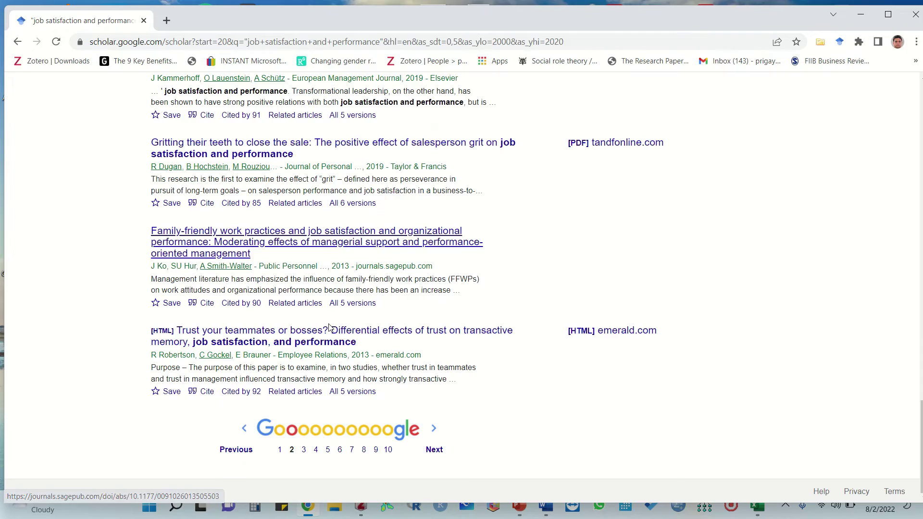
left_click(281, 451)
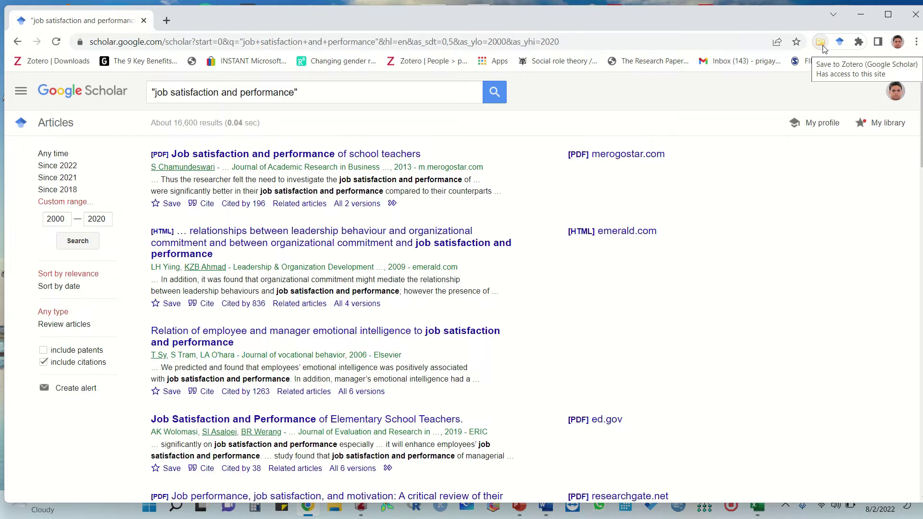
- Try to save all the articles on the first results page to the Zotero library
left_click(821, 42)
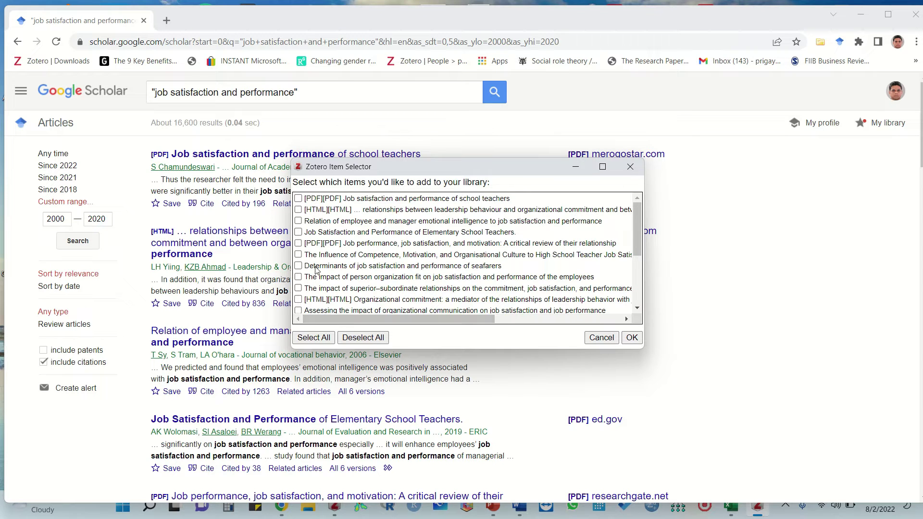
left_click(322, 338)
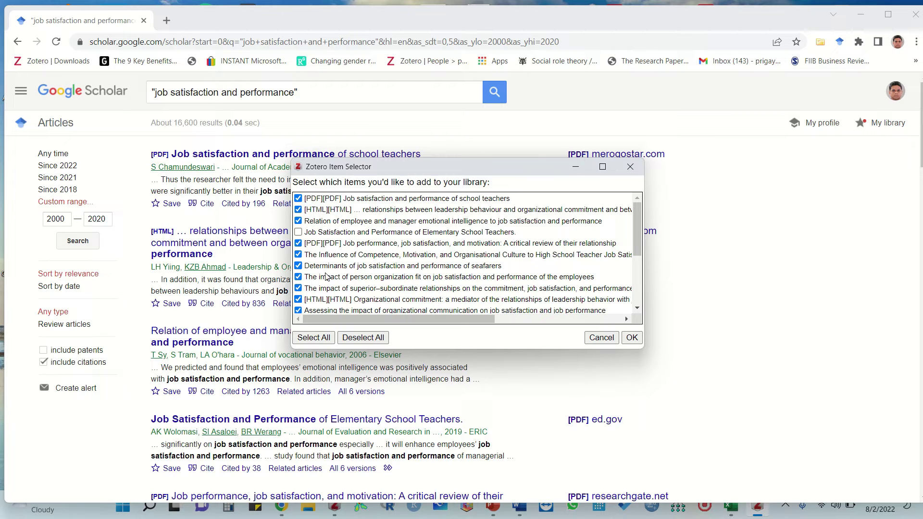
left_click(298, 233)
left_click(632, 338)
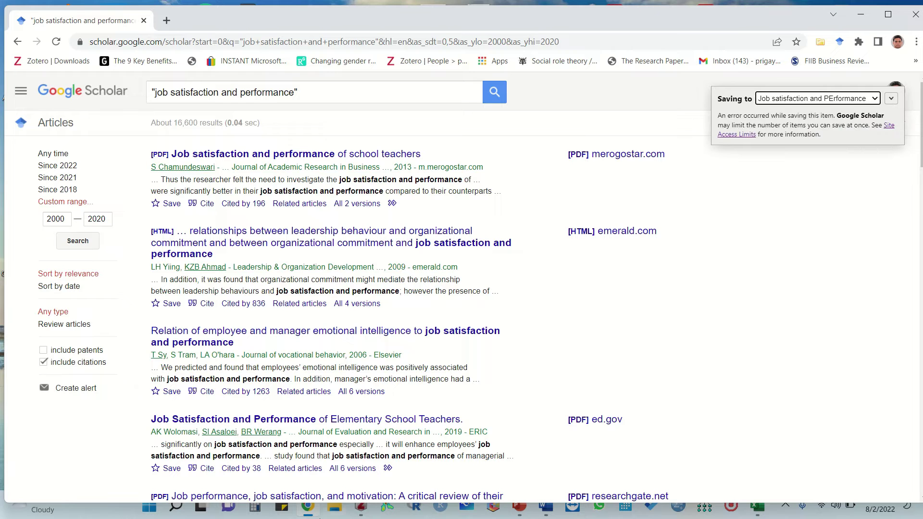
- Switch to Zotero, create a collection named "job satisfaction and peformance" and make it the active collection
left_click(361, 511)
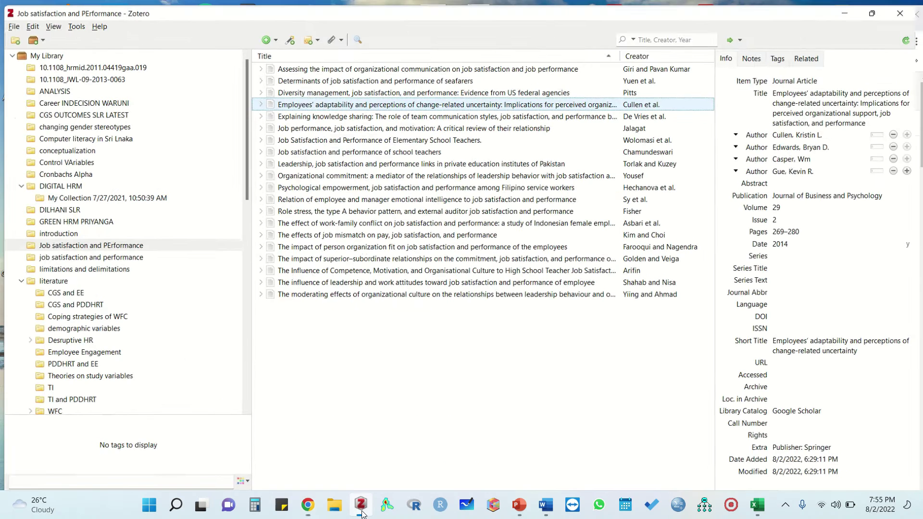
left_click(8, 36)
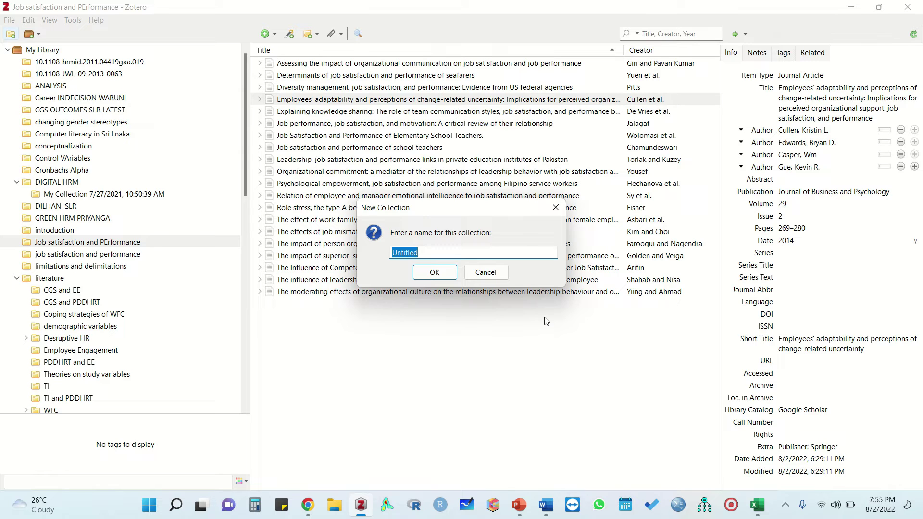
key("BackSpace")
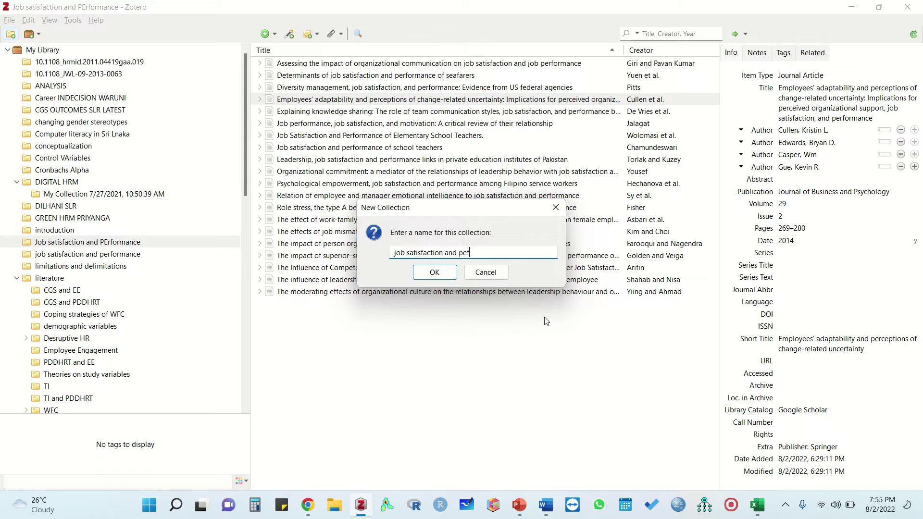
left_click(435, 272)
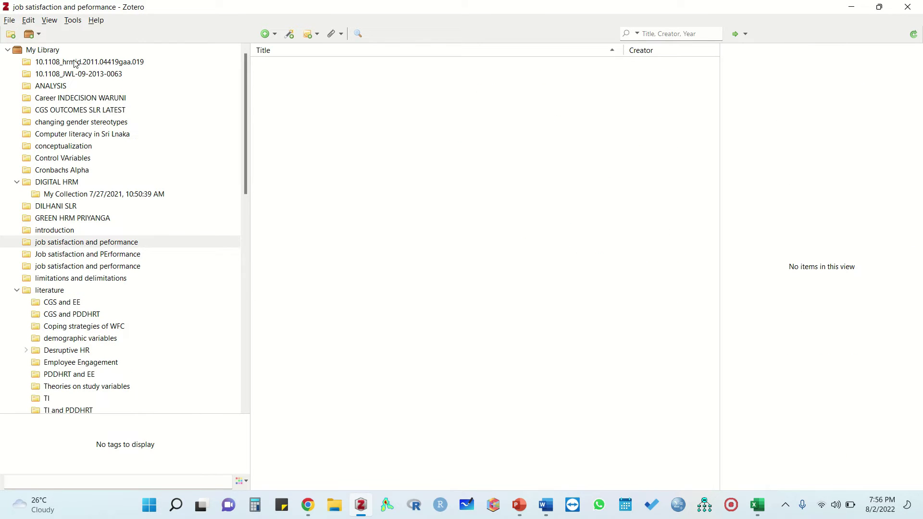
left_click(85, 241)
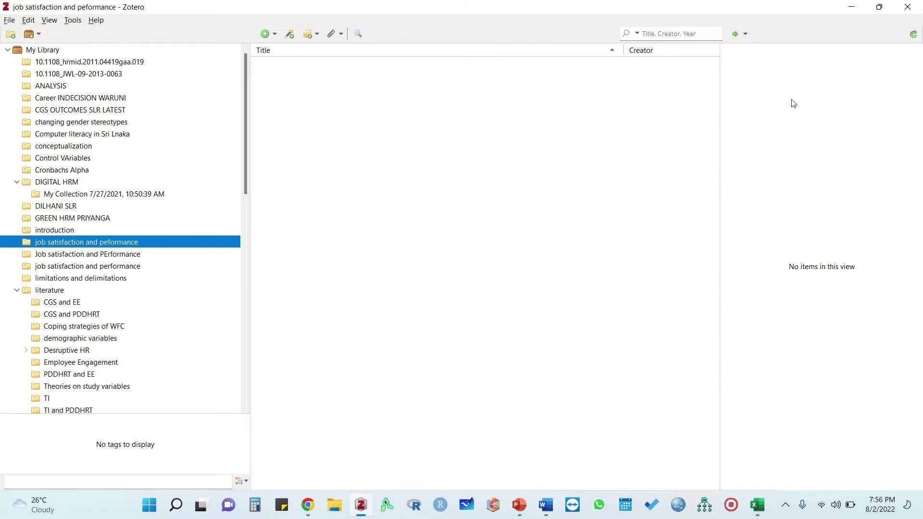
- Return to the Google Scholar results and save all listed articles to the "job satisfaction and peformance" Zotero collection
left_click(852, 9)
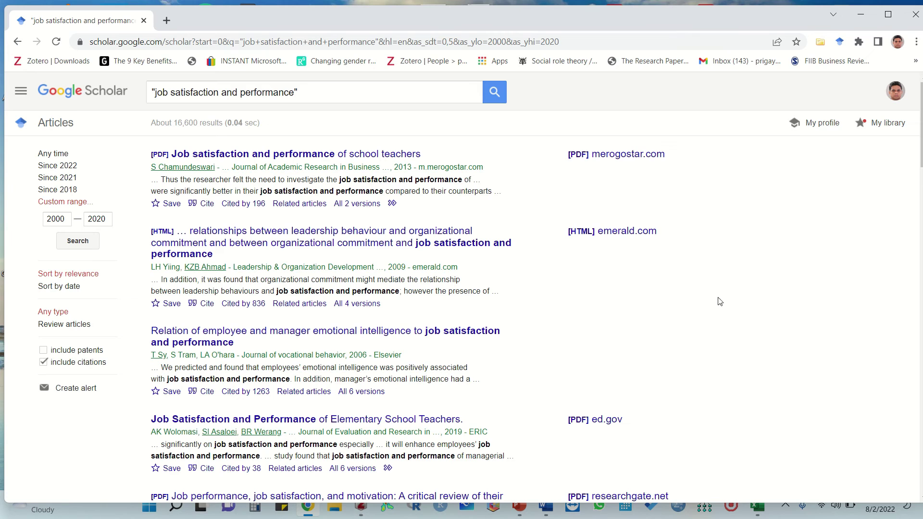
left_click(821, 43)
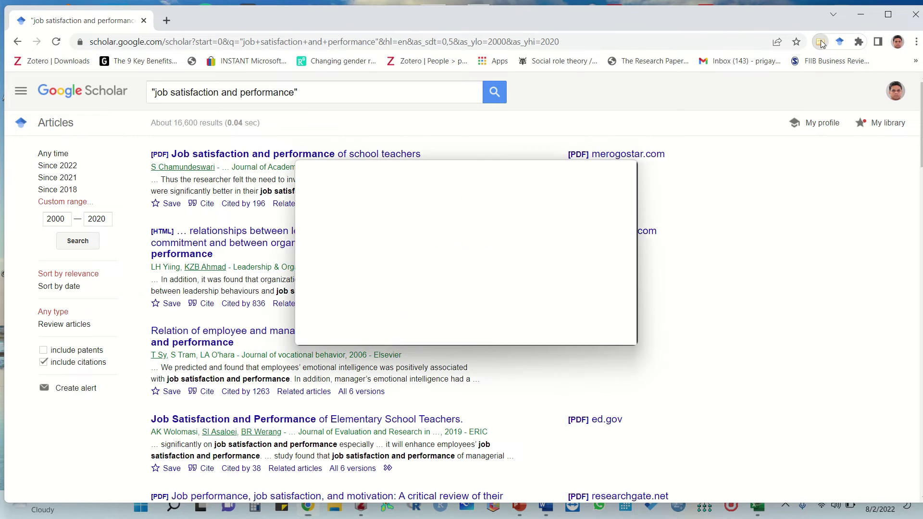
left_click(303, 339)
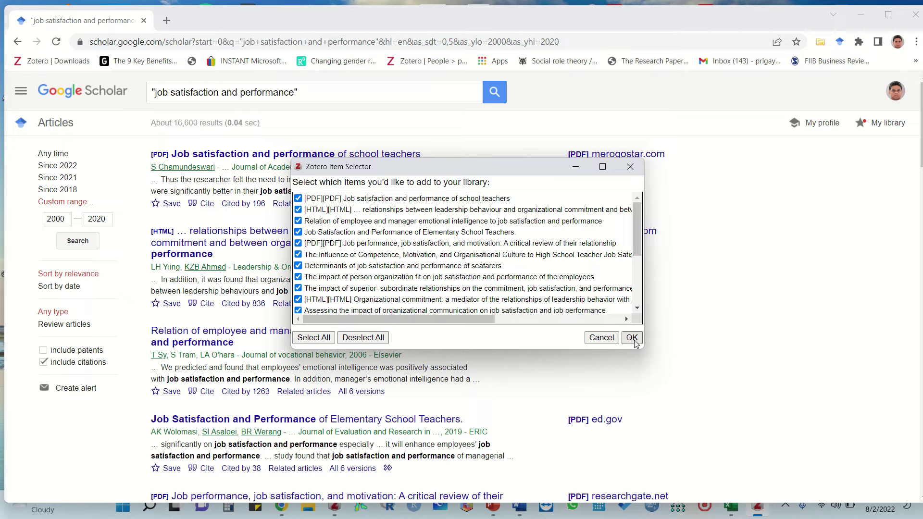
left_click(632, 338)
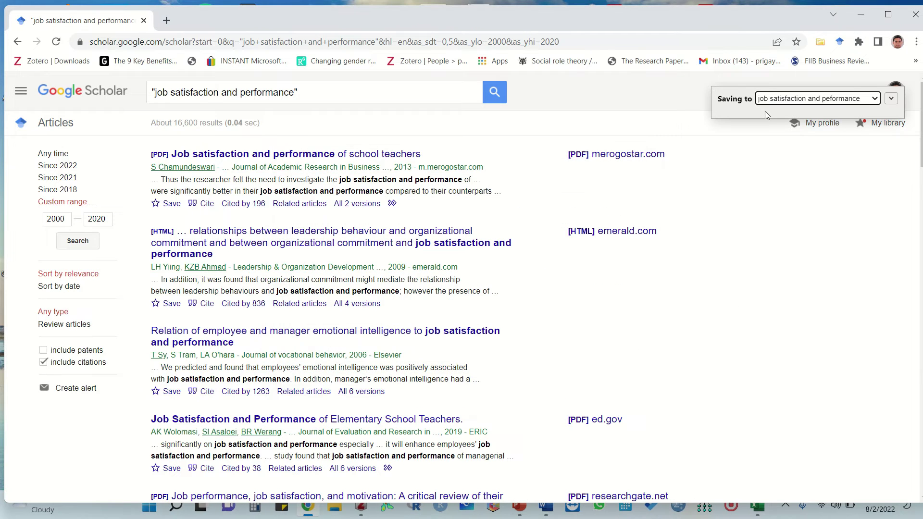
left_click(891, 101)
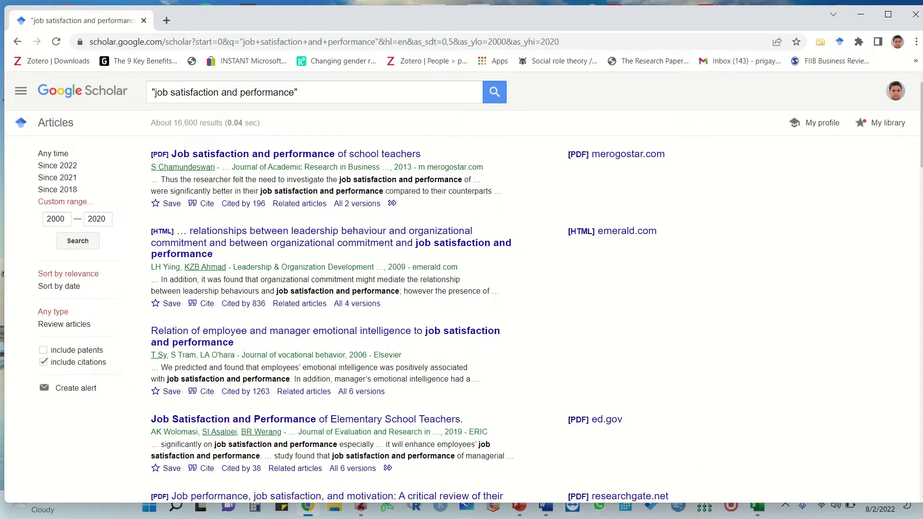
- Switch to Zotero and examine the details of the first two articles in the existing Job satisfaction and PErformance collection
left_click(361, 506)
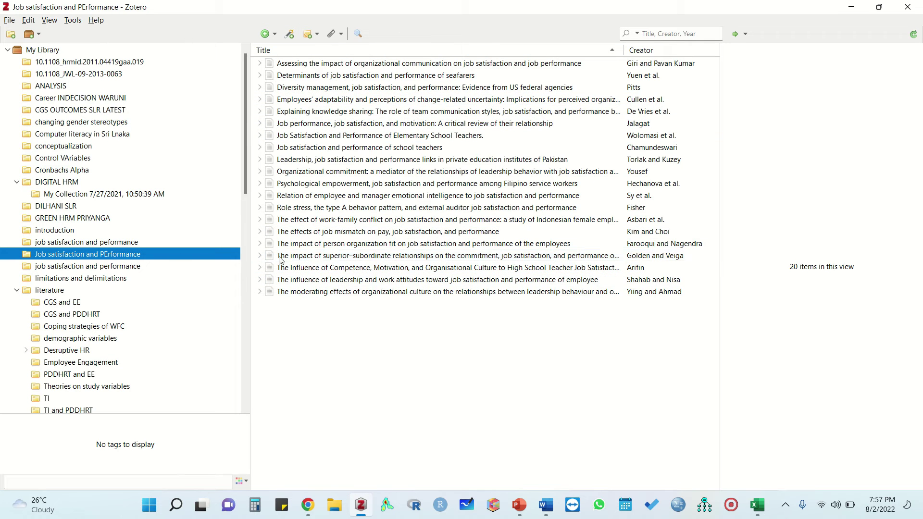
left_click(457, 63)
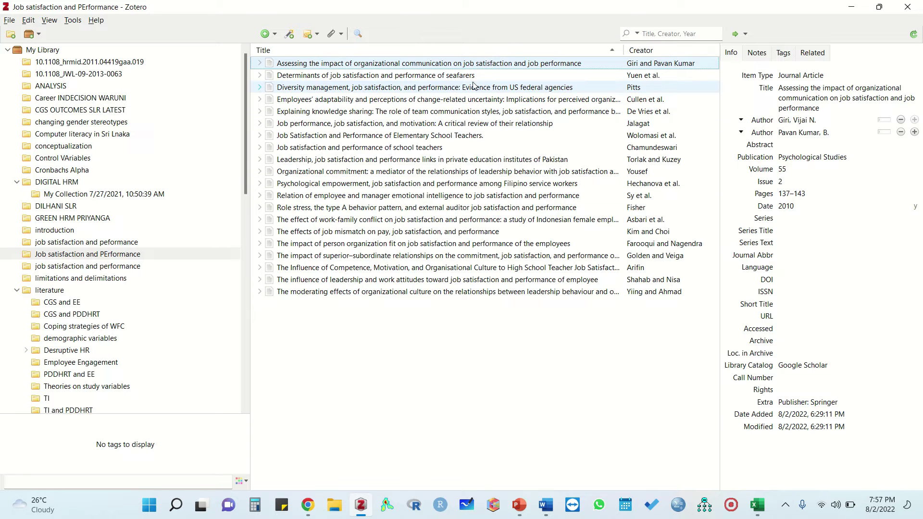
left_click(464, 76)
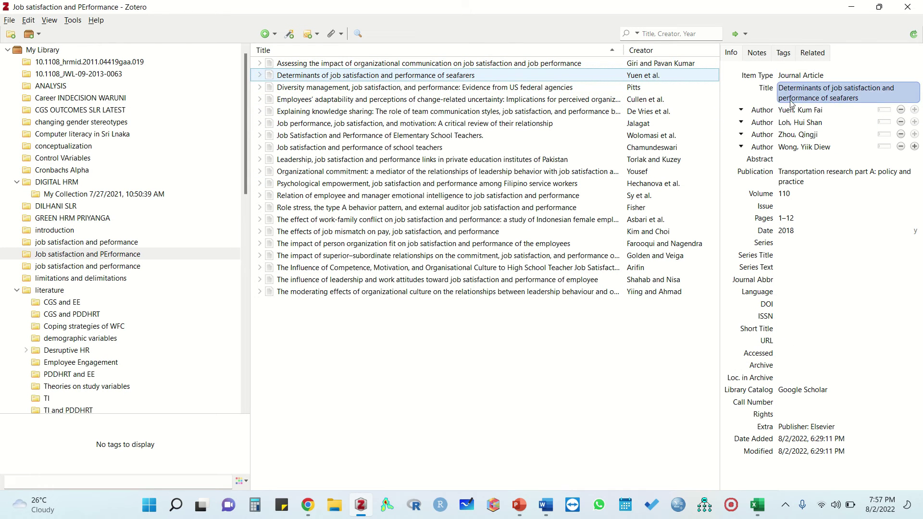
left_click(819, 91)
key("Return")
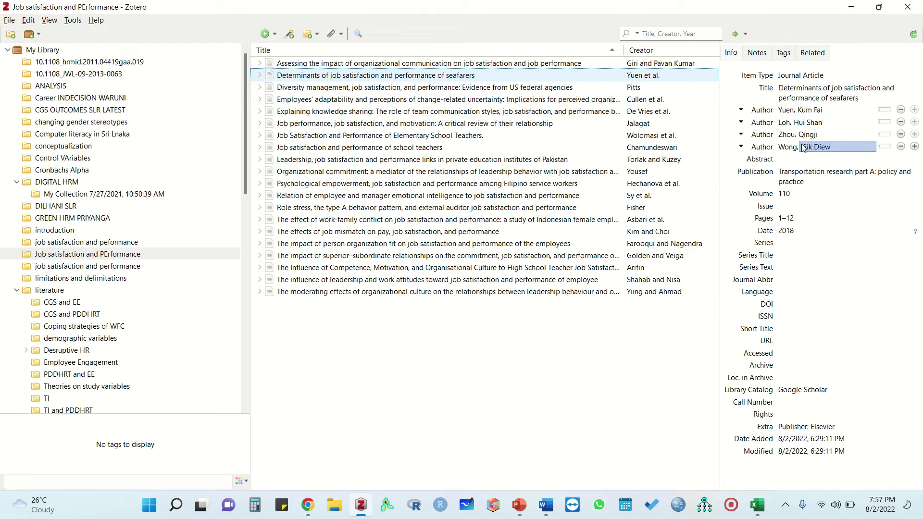
- Look up the article "Determinants of job satisfaction and performance of seafarers" on Google Scholar from its Zotero entry
left_click(792, 161)
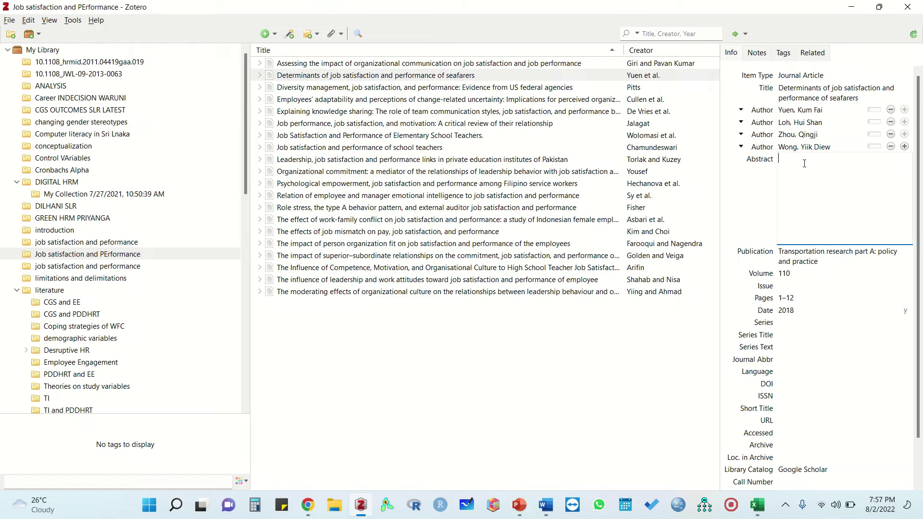
left_click(461, 81)
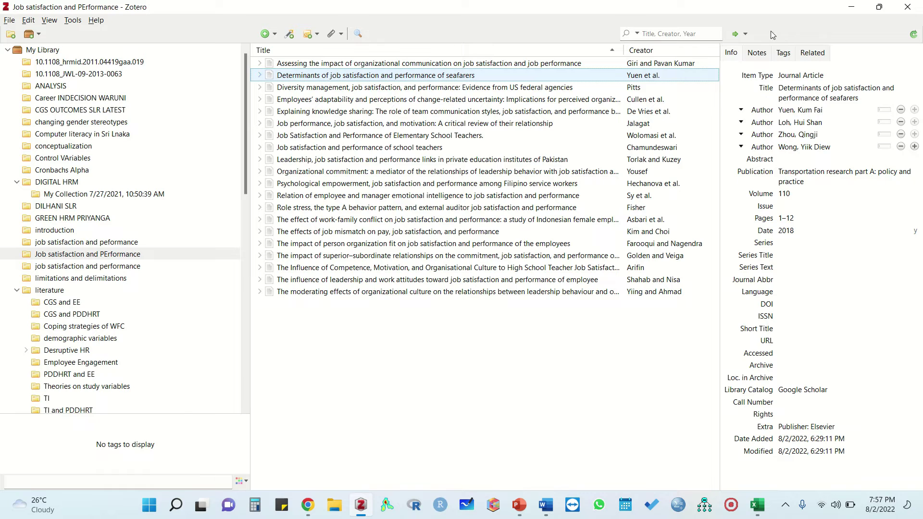
left_click(787, 160)
left_click(745, 34)
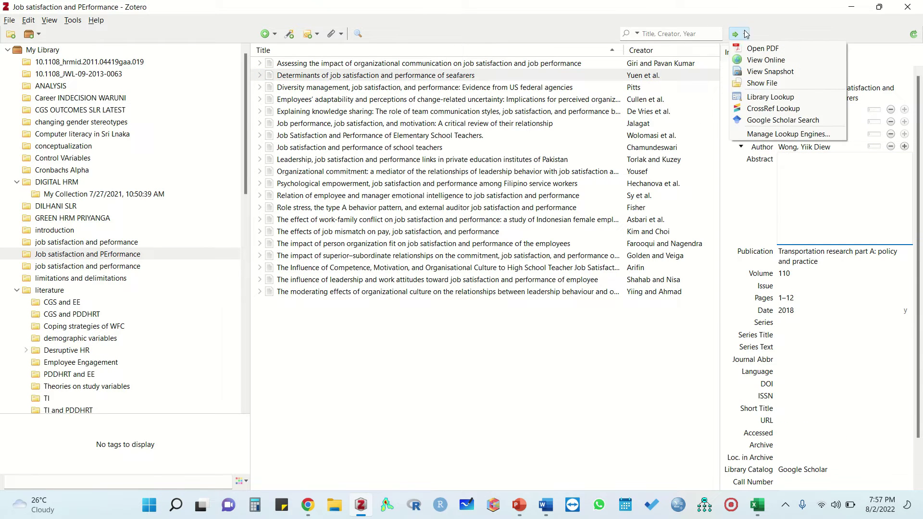
left_click(540, 77)
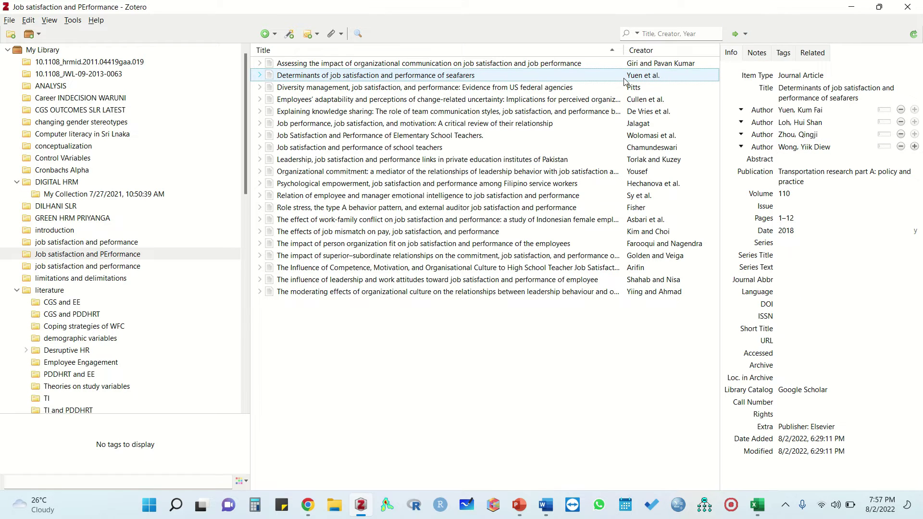
left_click(746, 34)
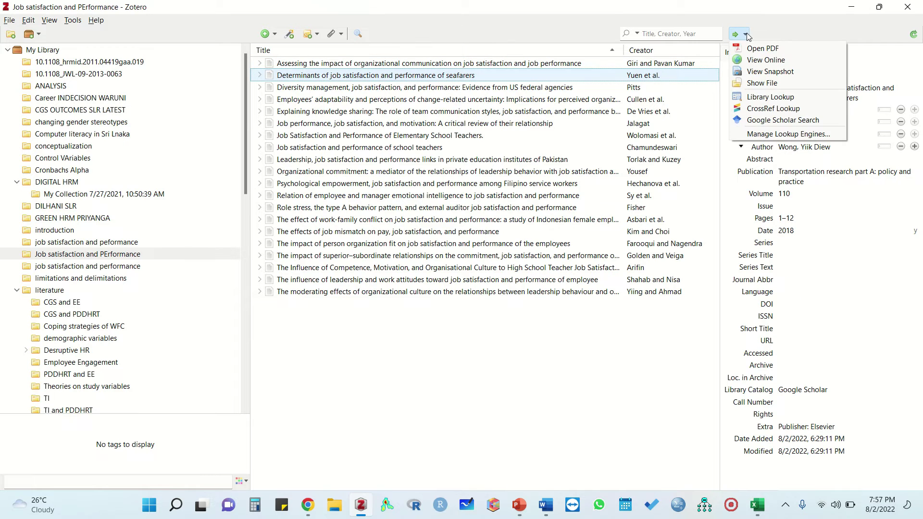
left_click(771, 124)
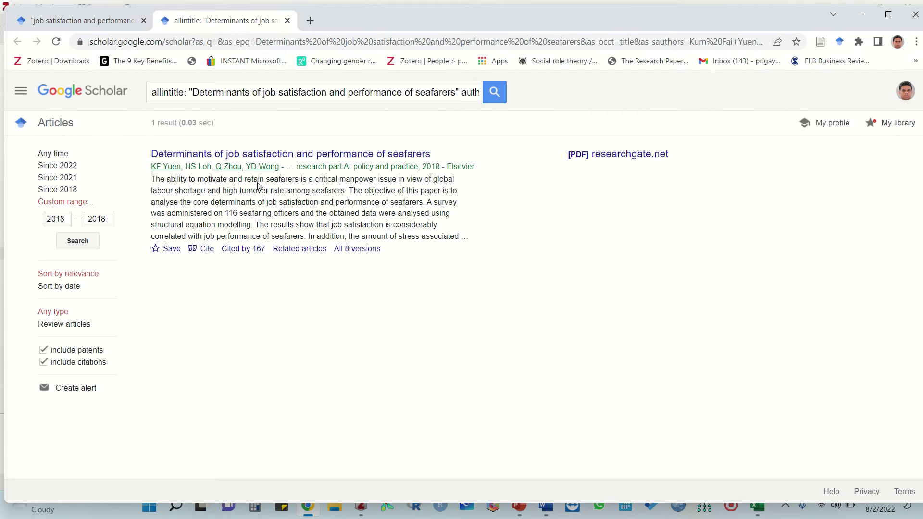
- Copy the abstract from the article's ScienceDirect page and paste it into the Abstract field of the seafarers article in Zotero
left_click(317, 154)
scroll(407, 270, "down", 8)
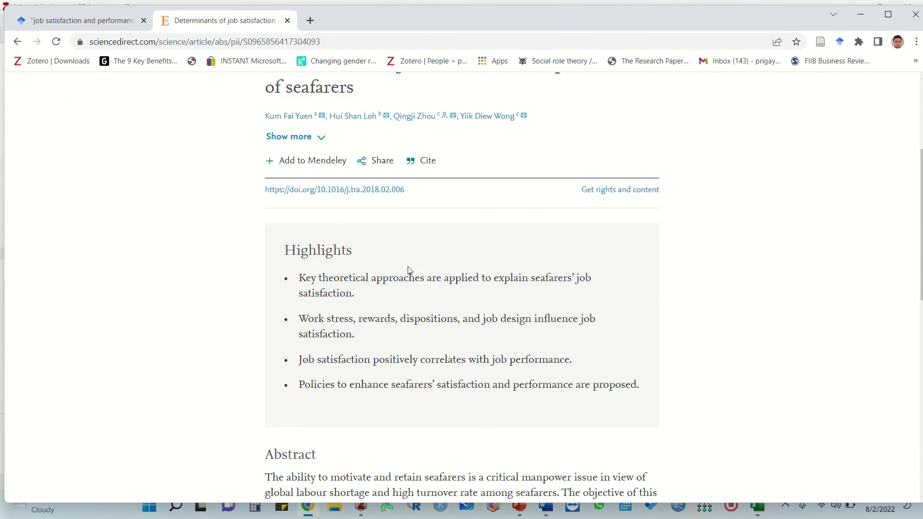
scroll(410, 272, "down", 1)
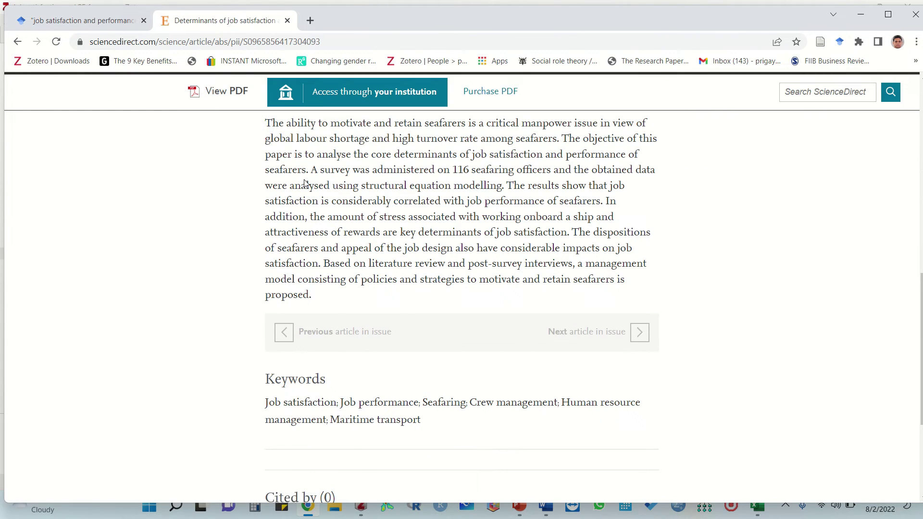
key("alt+Tab")
left_click(813, 147)
left_click(810, 158)
key("ctrl+v")
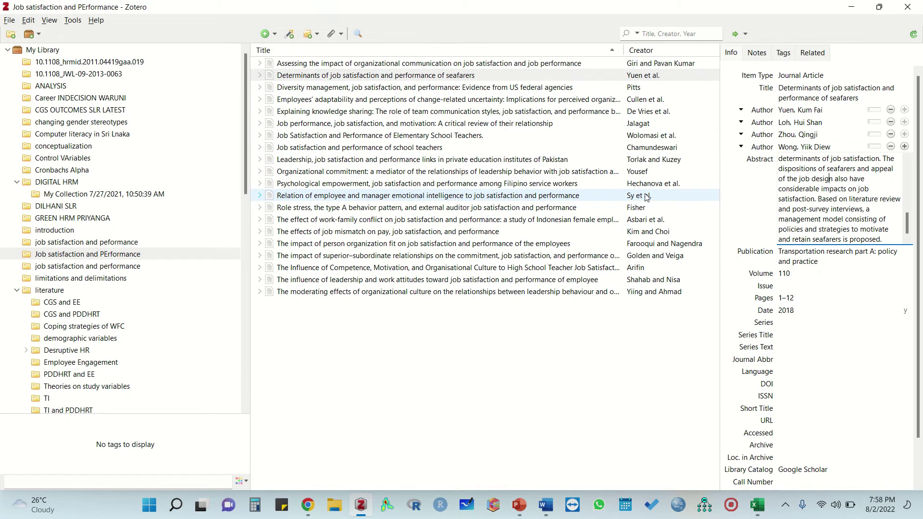
- Examine the details of the emotional intelligence, type A behavior and job mismatch articles, checking their abstract fields
left_click(712, 196)
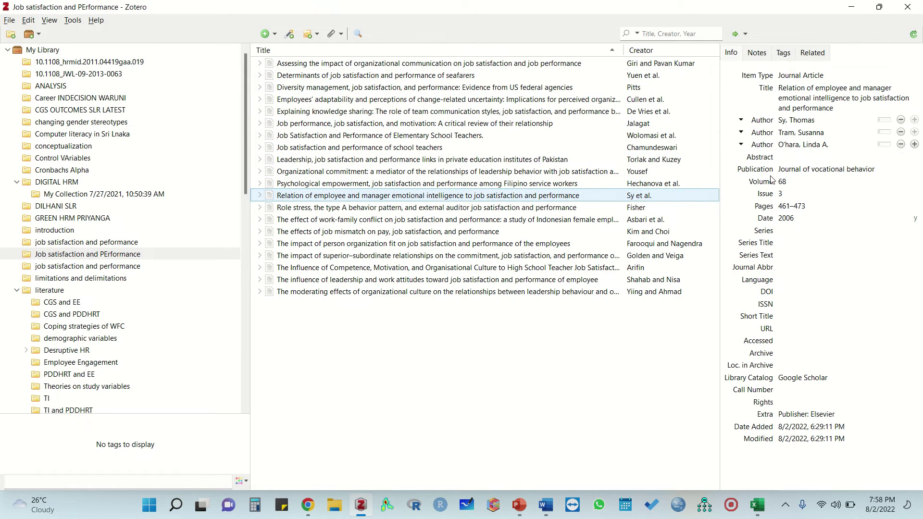
left_click(792, 158)
left_click(658, 212)
left_click(650, 233)
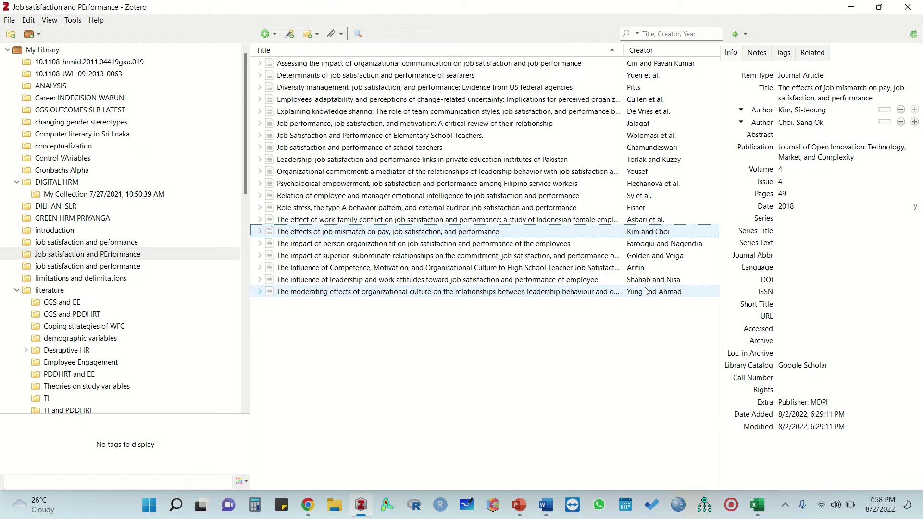
left_click(793, 135)
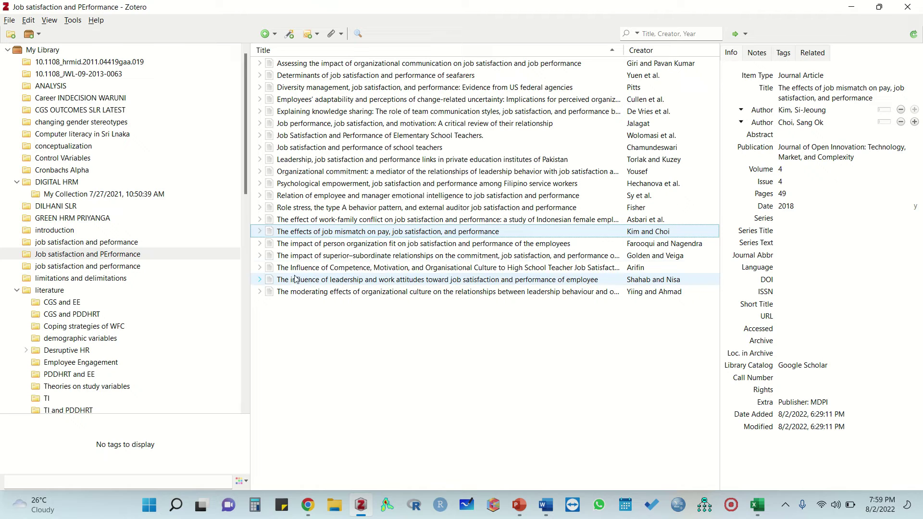
left_click(89, 258)
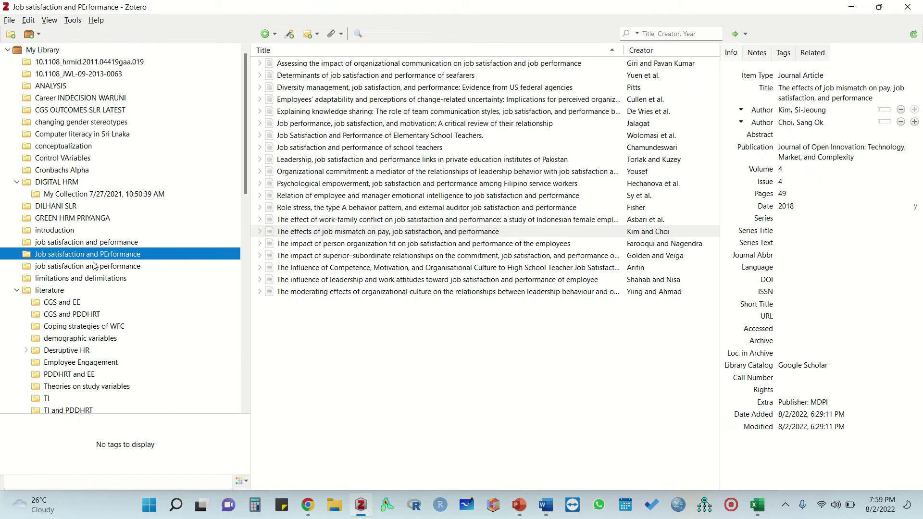
right_click(77, 257)
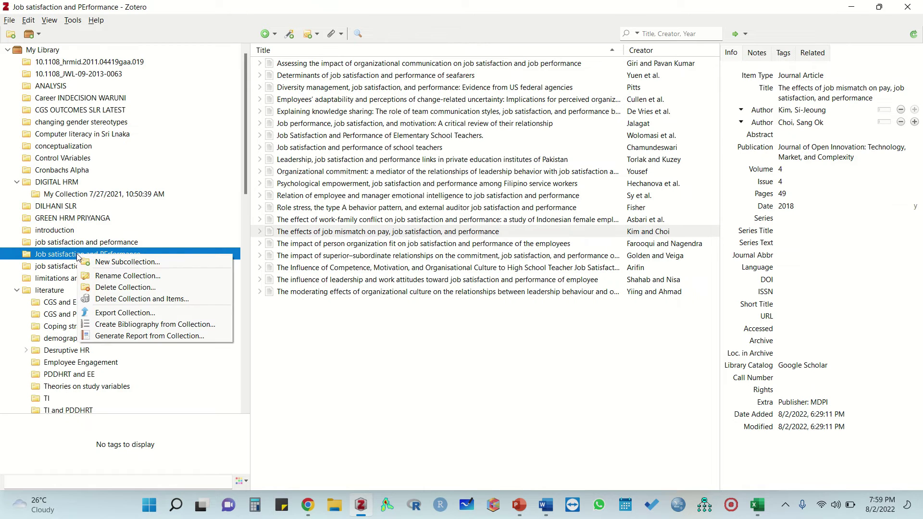
left_click(100, 315)
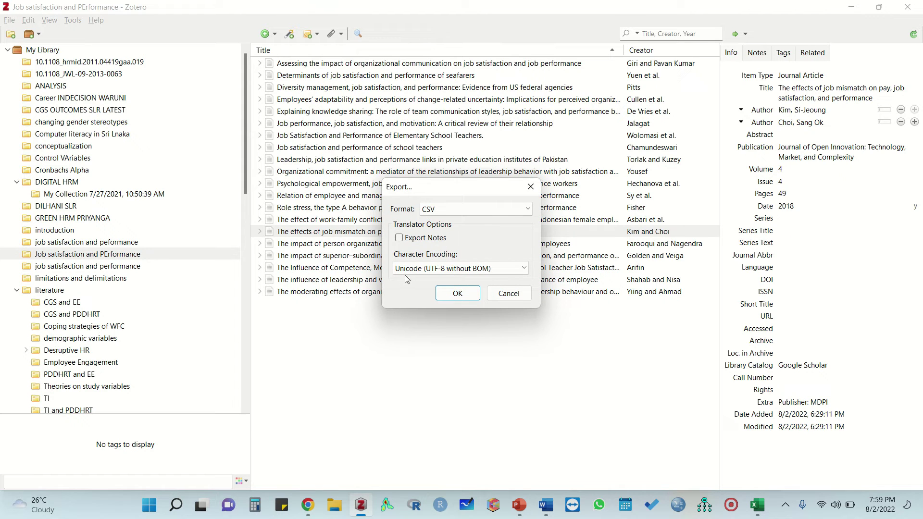
left_click(531, 188)
- Start exporting the Job satisfaction and PErformance collection in CSV format with Unicode (UTF-8 without BOM) encoding, leaving notes out
right_click(93, 255)
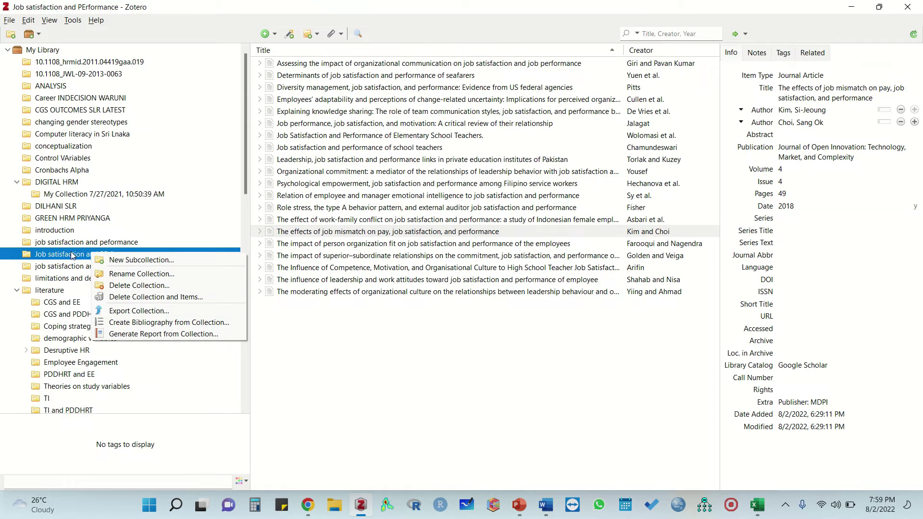
left_click(129, 312)
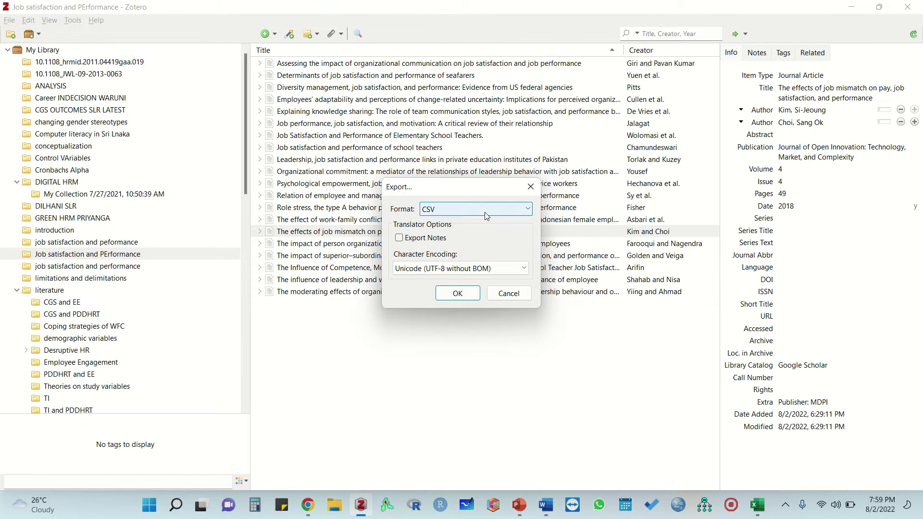
left_click(528, 209)
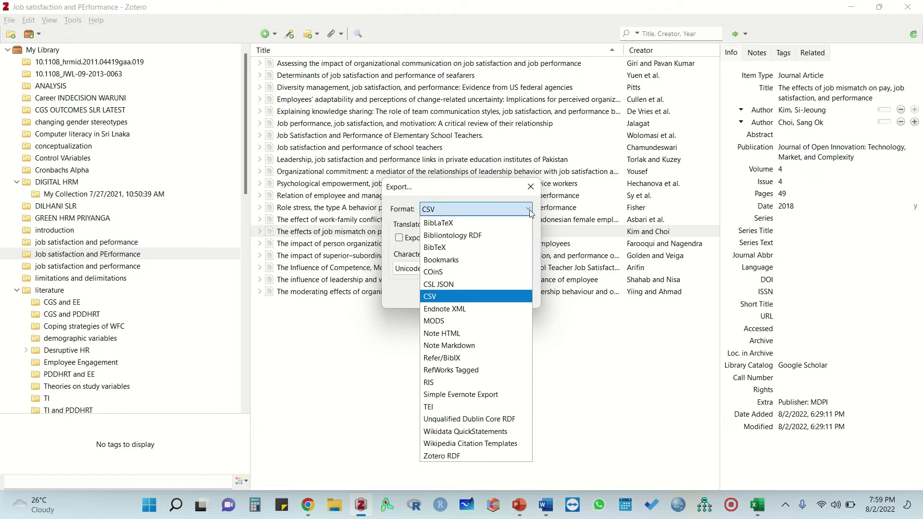
left_click(430, 298)
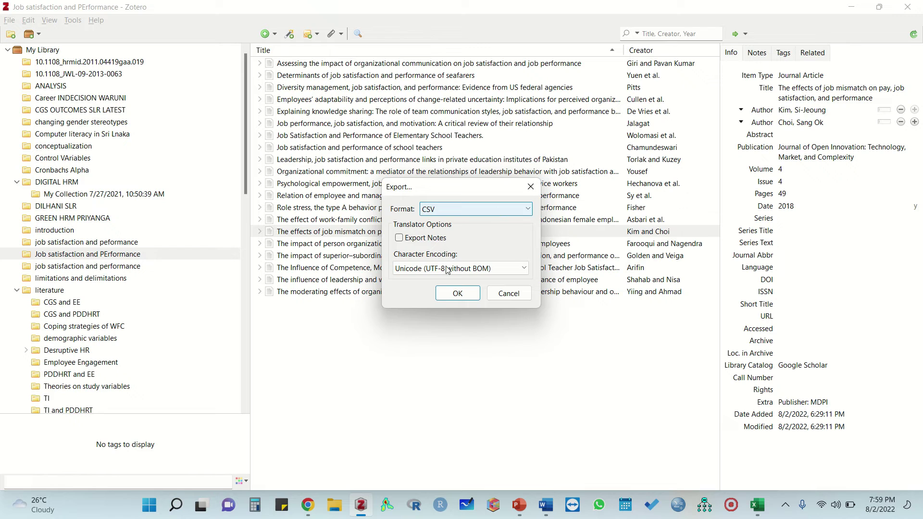
left_click(446, 296)
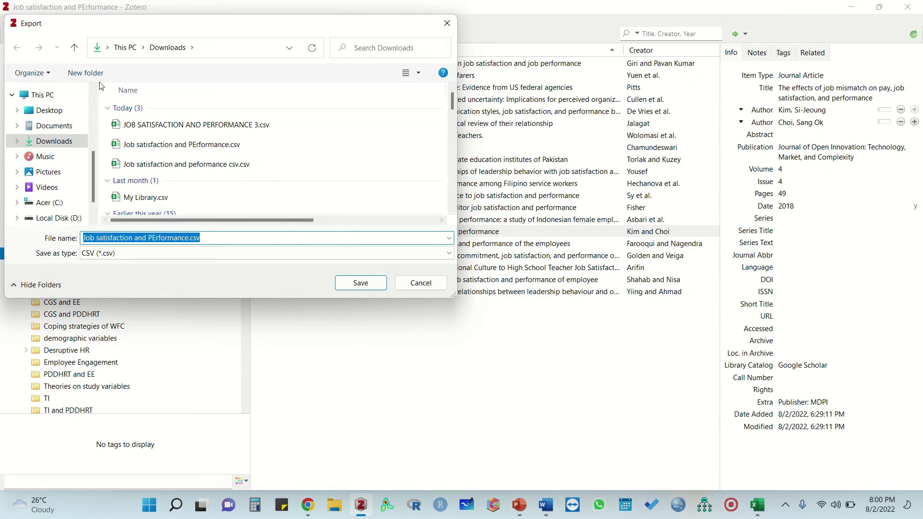
- Save the export in the Downloads folder as Job satisfaction and PErformance.csv, replacing the existing file
left_click(45, 146)
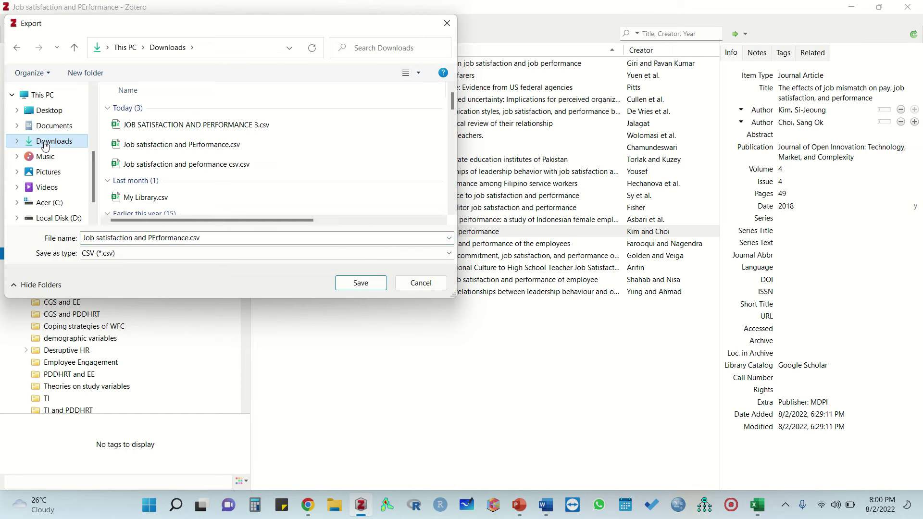
left_click(87, 236)
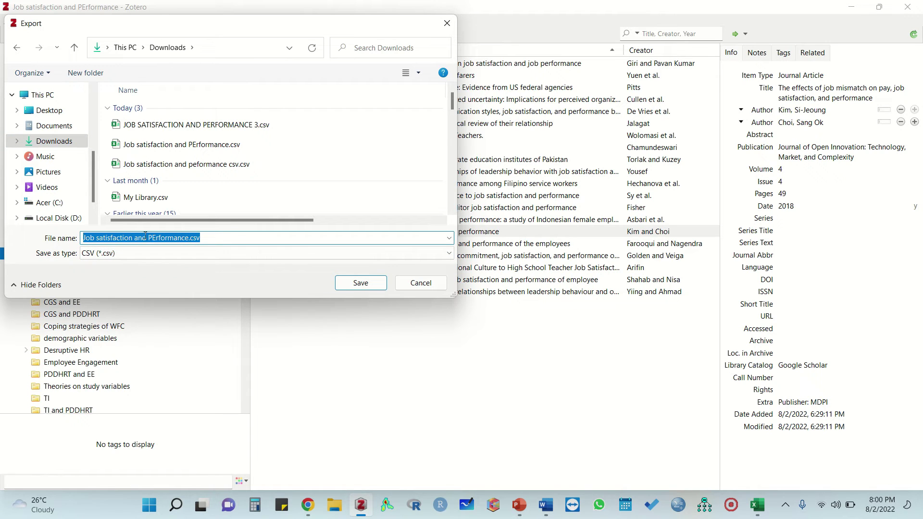
left_click(190, 237)
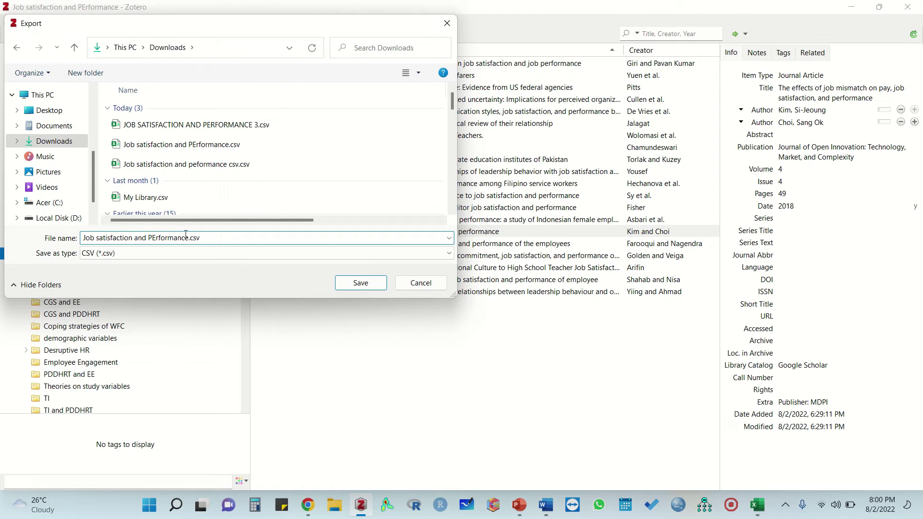
left_click(361, 284)
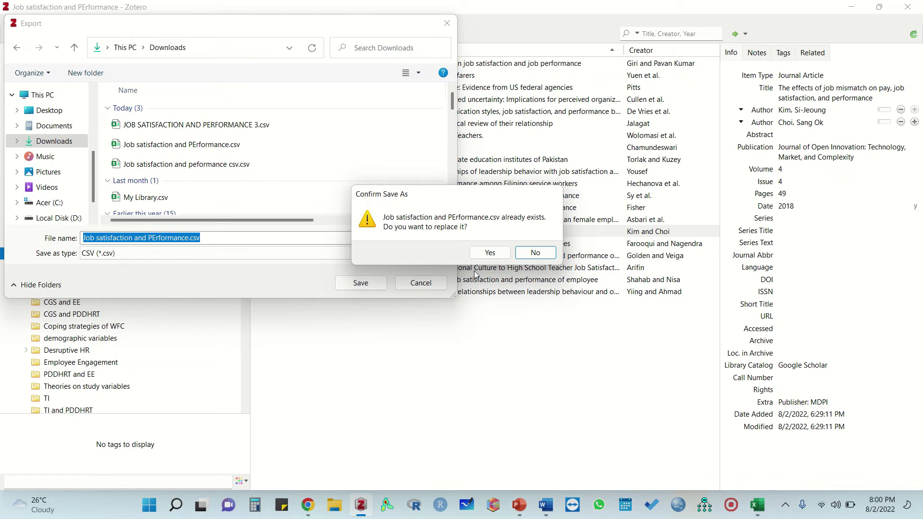
left_click(497, 255)
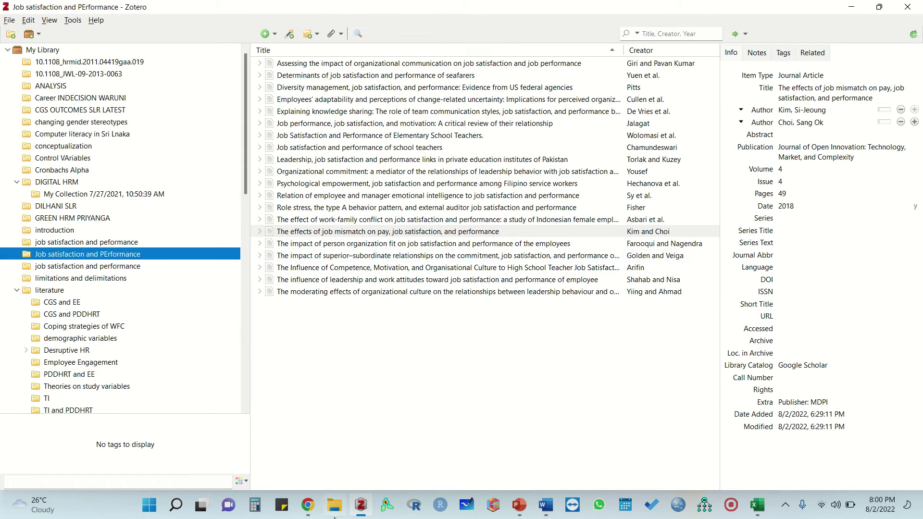
- Minimize the open windows and open the Downloads folder in File Explorer
left_click(308, 513)
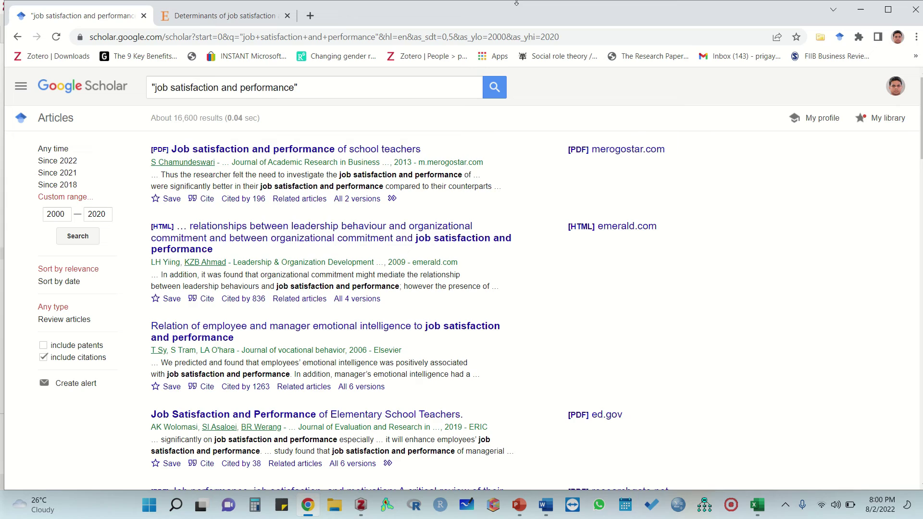
left_click(861, 13)
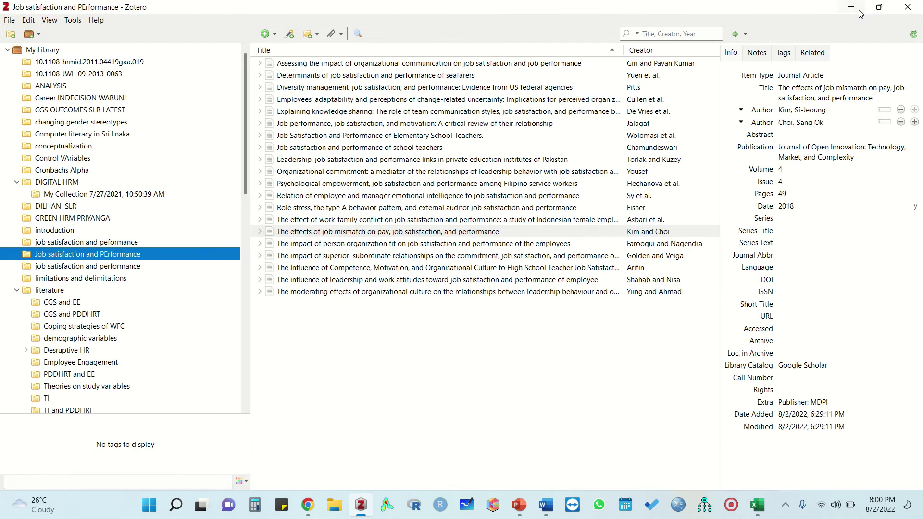
left_click(861, 13)
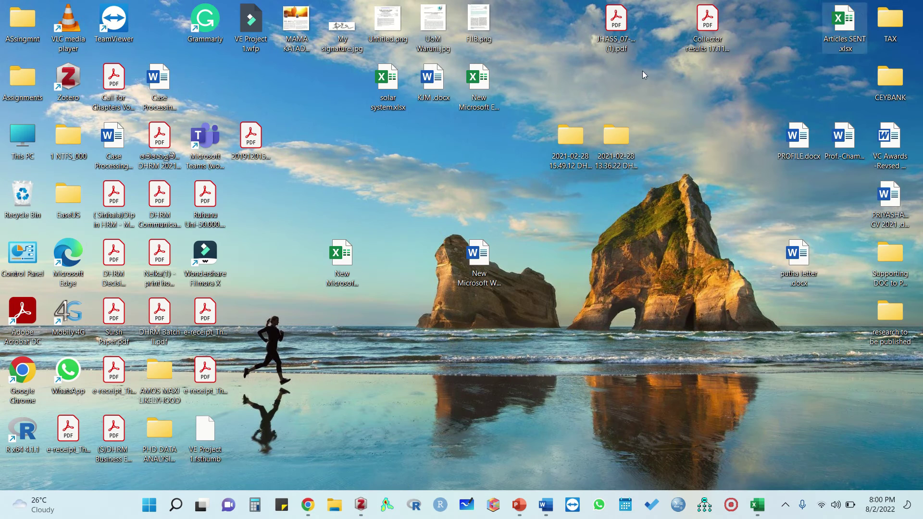
double_click(21, 137)
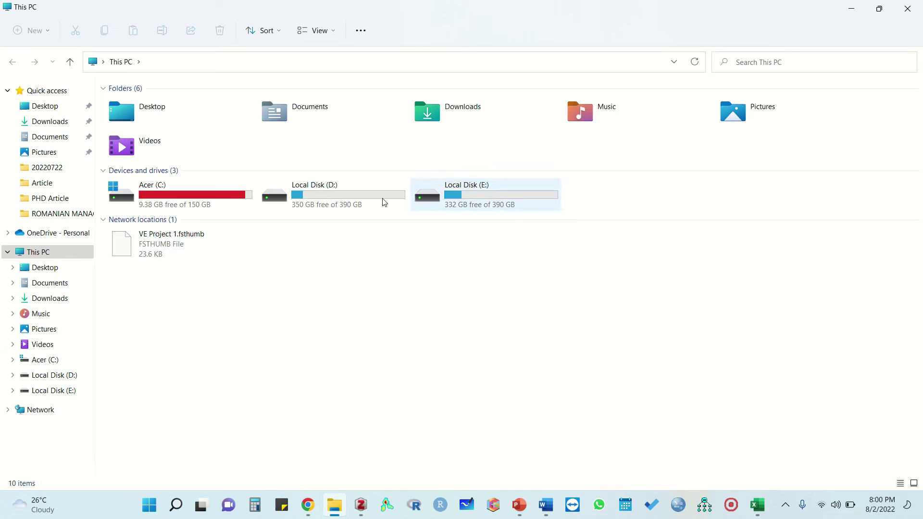
left_click(42, 123)
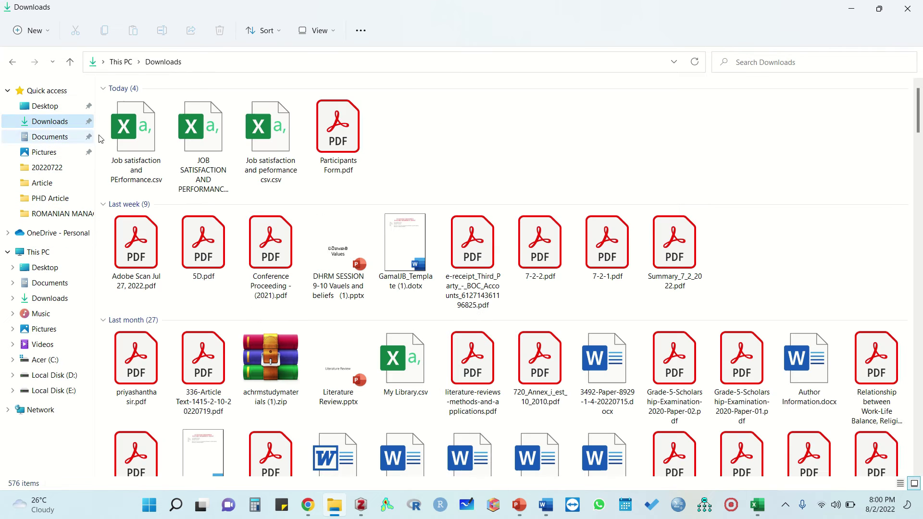
- Open "Job satisfaction and peformance csv.csv" in Excel, examine its article rows, close it and return to the Downloads folder
double_click(270, 147)
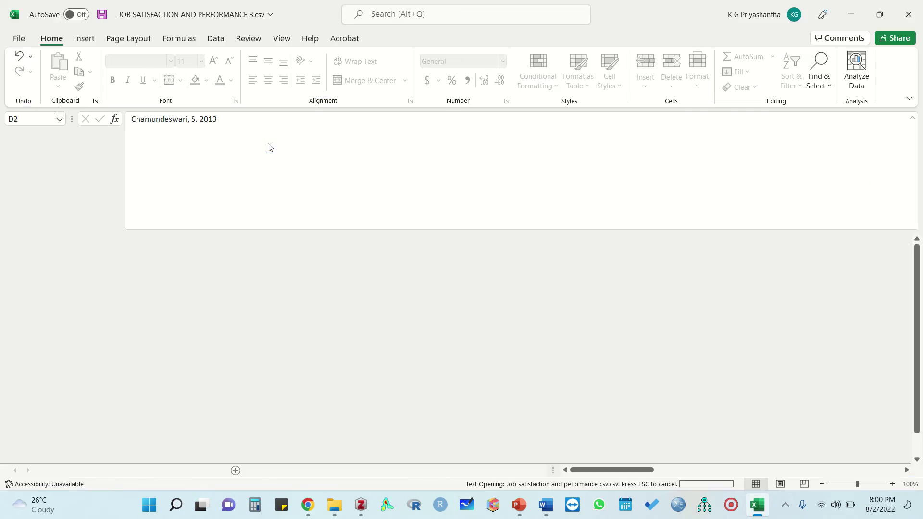
scroll(102, 358, "down", 17)
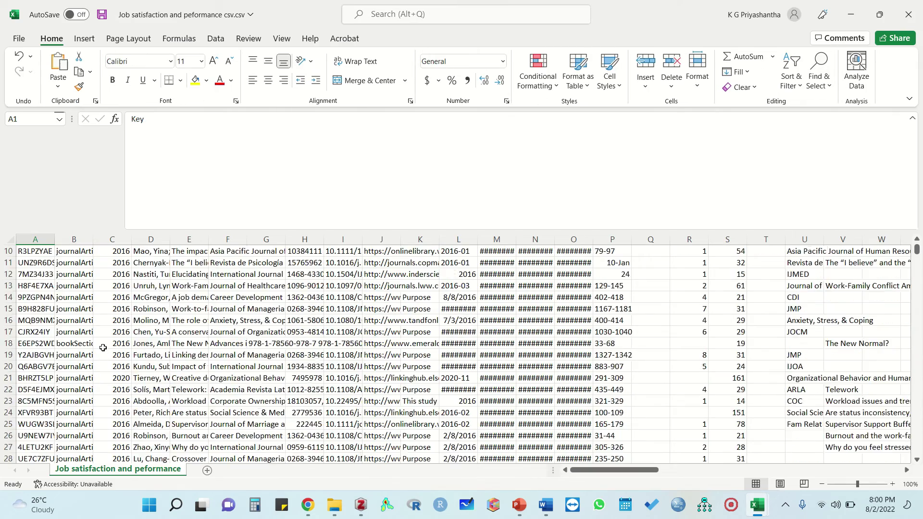
scroll(104, 342, "down", 7)
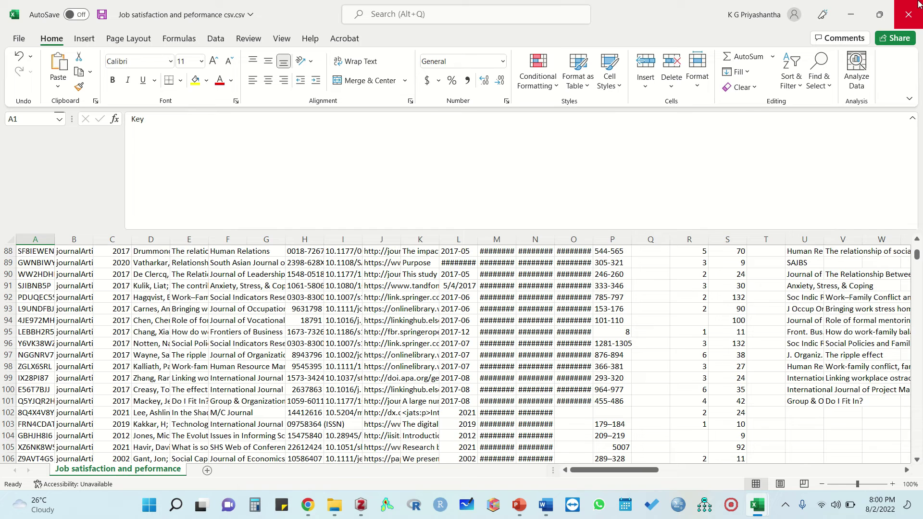
key("ctrl+Tab")
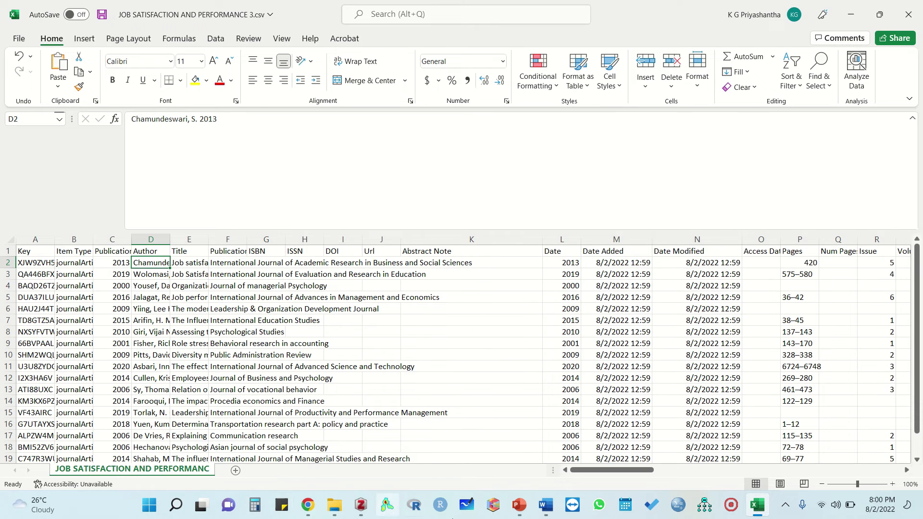
left_click(336, 506)
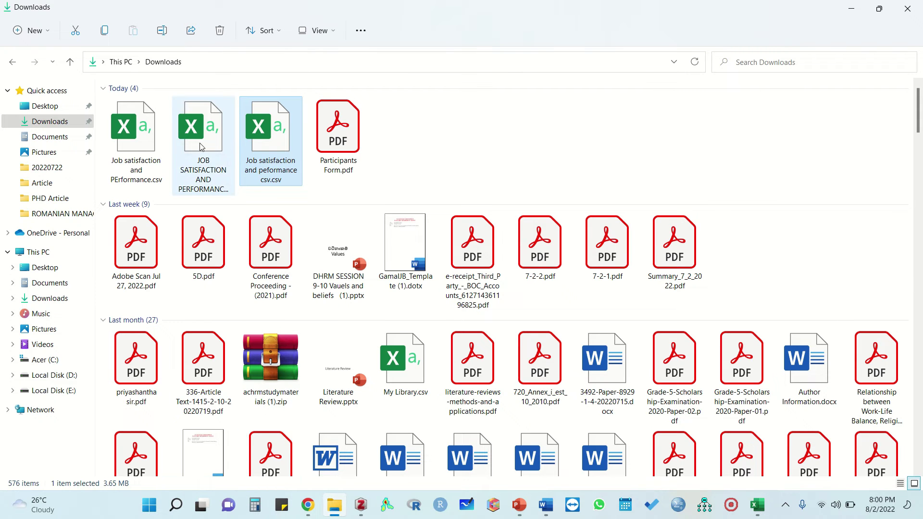
- Open Job satisfaction and PErformance.csv in Excel and widen the Date Added and Date Modified columns to fit their contents
left_click(136, 149)
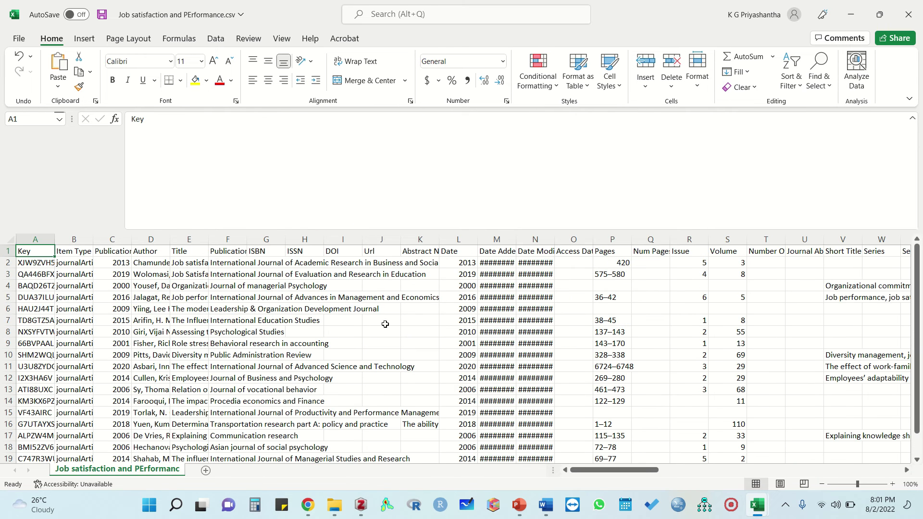
double_click(556, 239)
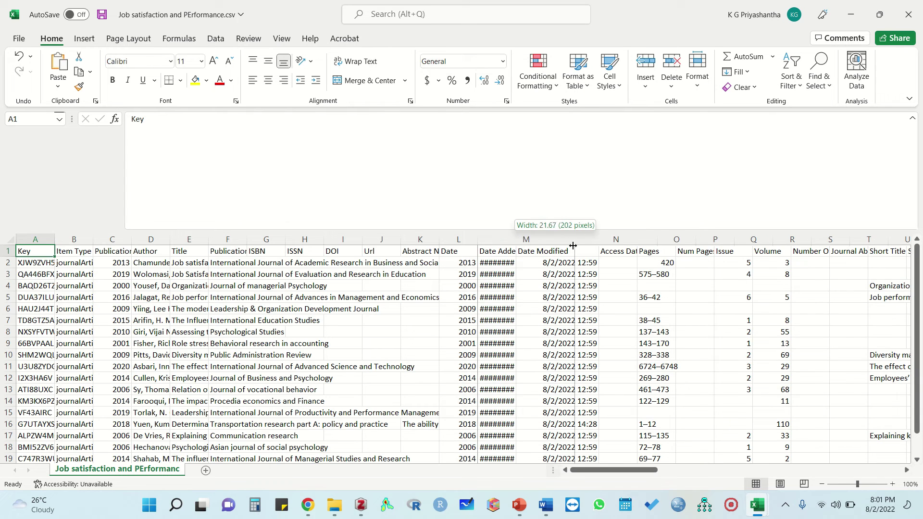
double_click(515, 238)
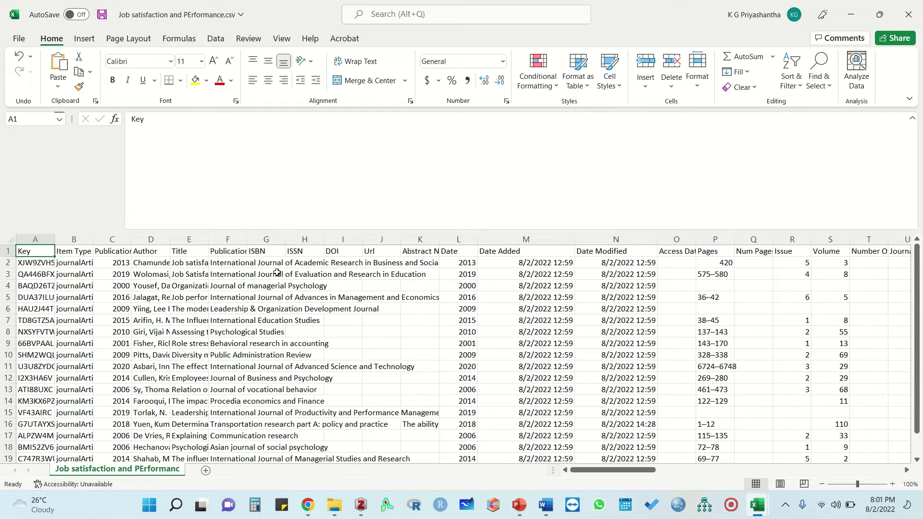
- Examine the first article rows around the DOI column of the exported sheet
left_click(334, 262)
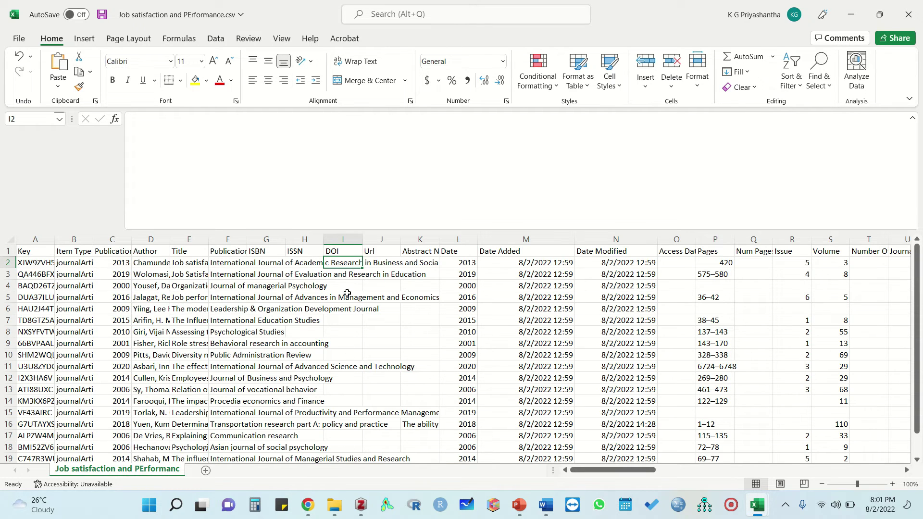
left_click(342, 276)
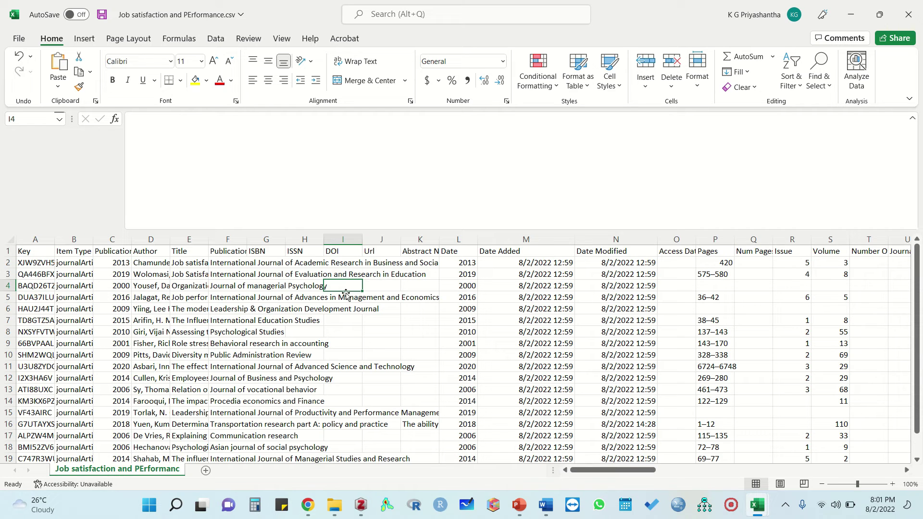
left_click(340, 263)
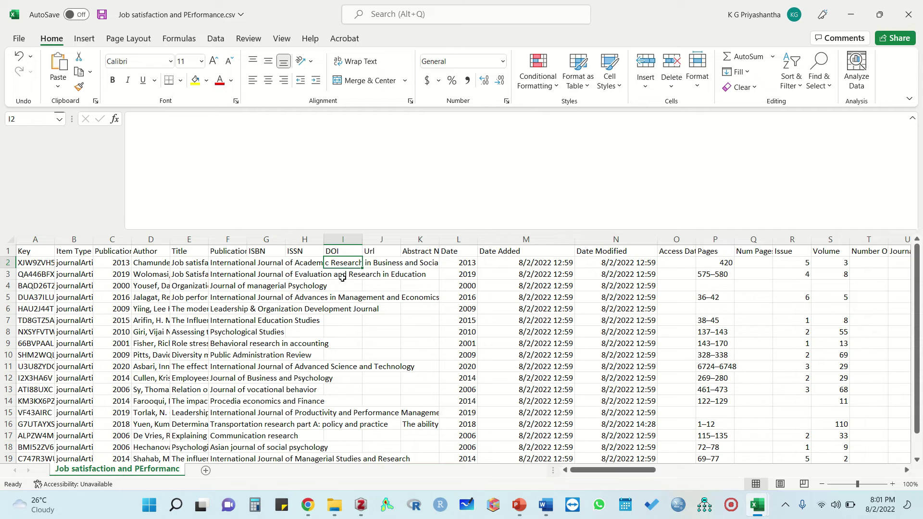
left_click(344, 275)
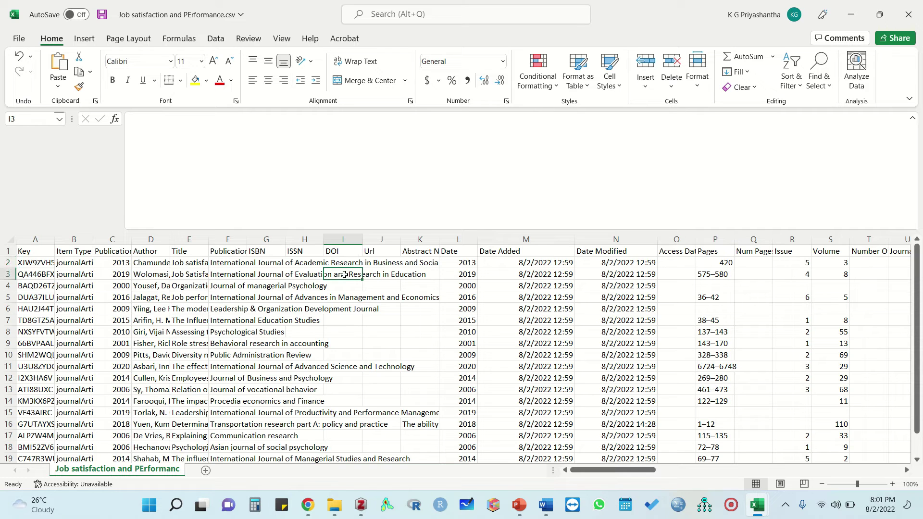
left_click(342, 263)
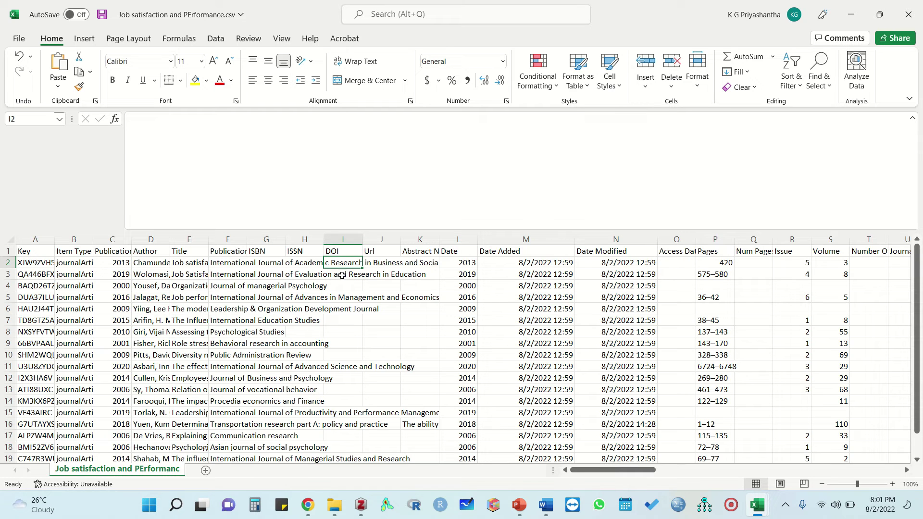
left_click(342, 275)
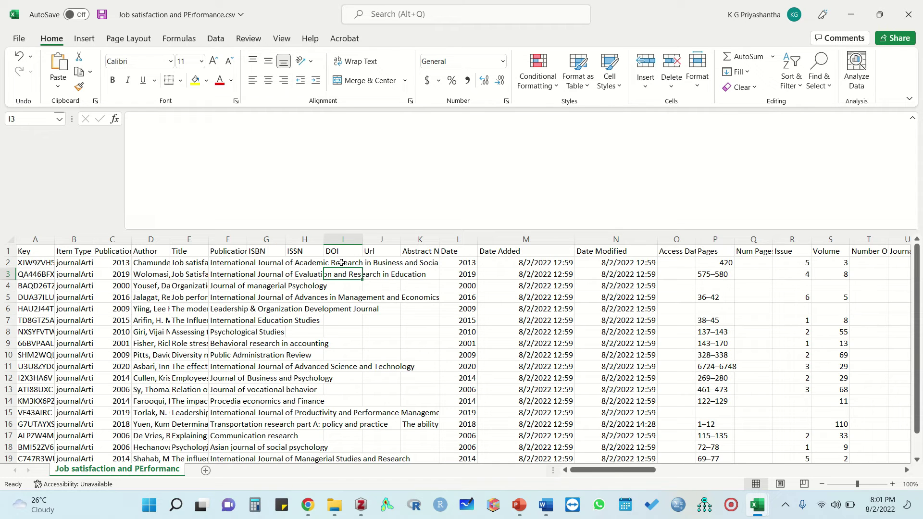
left_click(342, 263)
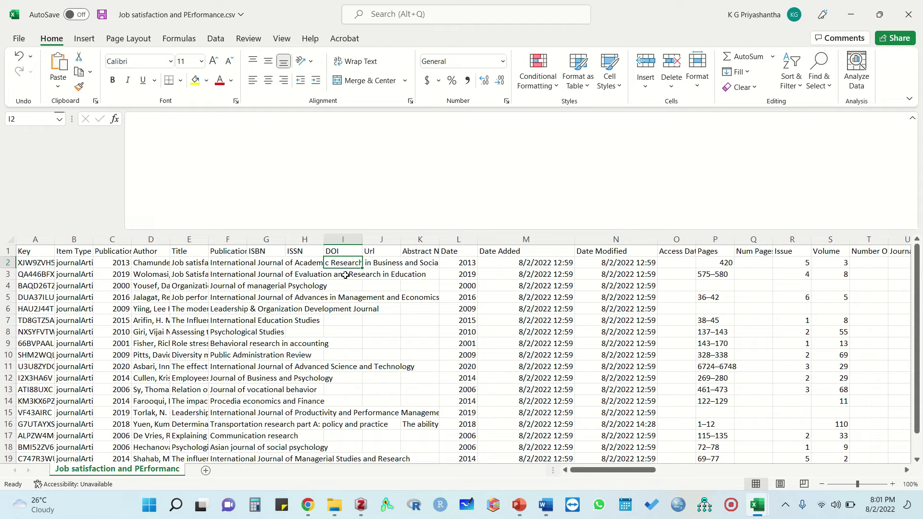
left_click(346, 275)
left_click(339, 262)
left_click(347, 275)
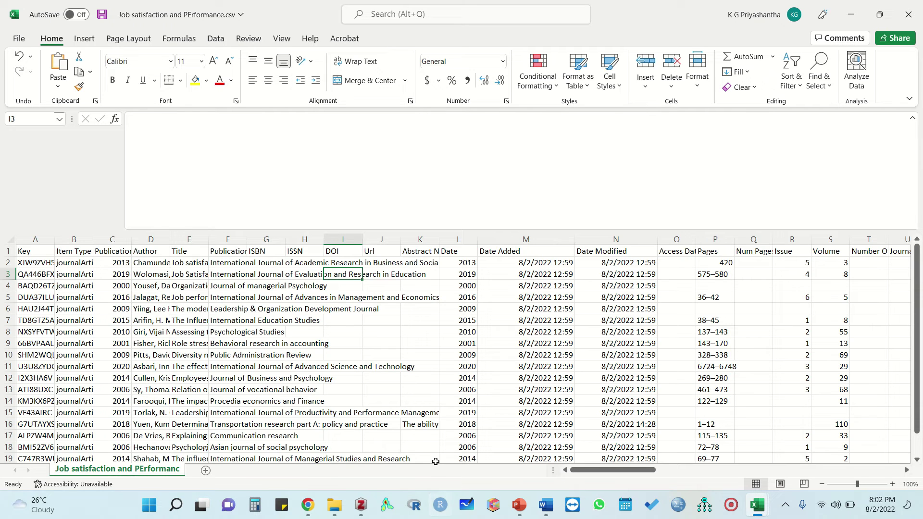
- Switch to Literature Review.pptx in PowerPoint and view the "You can use this CSV file" slide and the hand-drawn diagram on slide 12
left_click(521, 506)
scroll(67, 383, "down", 5)
left_click(80, 392)
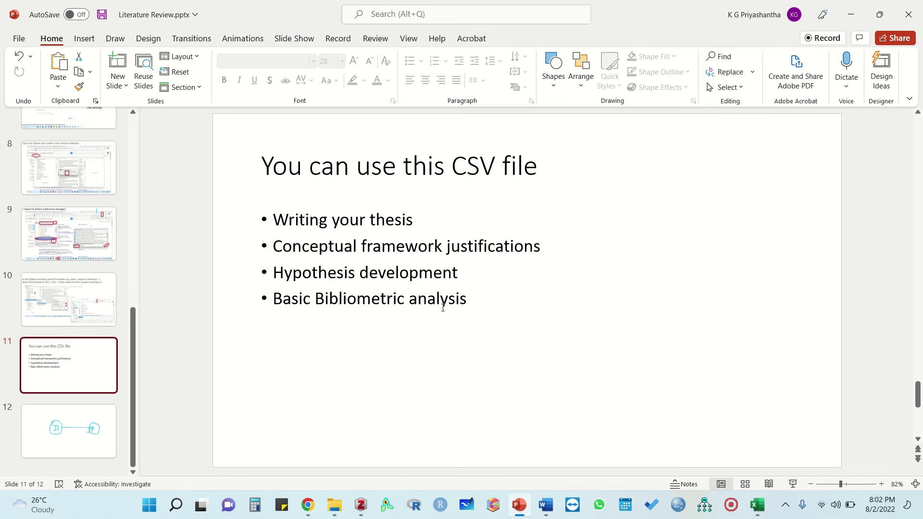
left_click(39, 449)
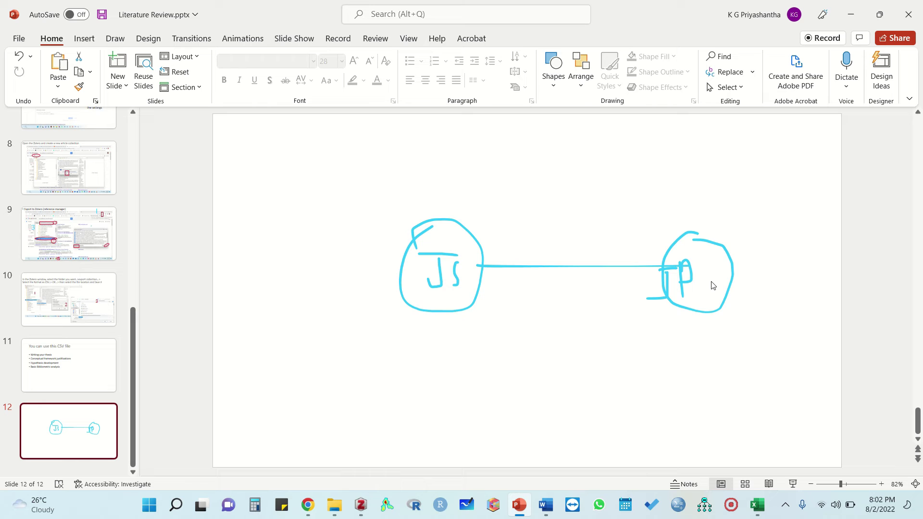
- Switch to the Word document, delete the existing 2010 in-text citation and its reference entry, and return to the end of the sentence
left_click(551, 511)
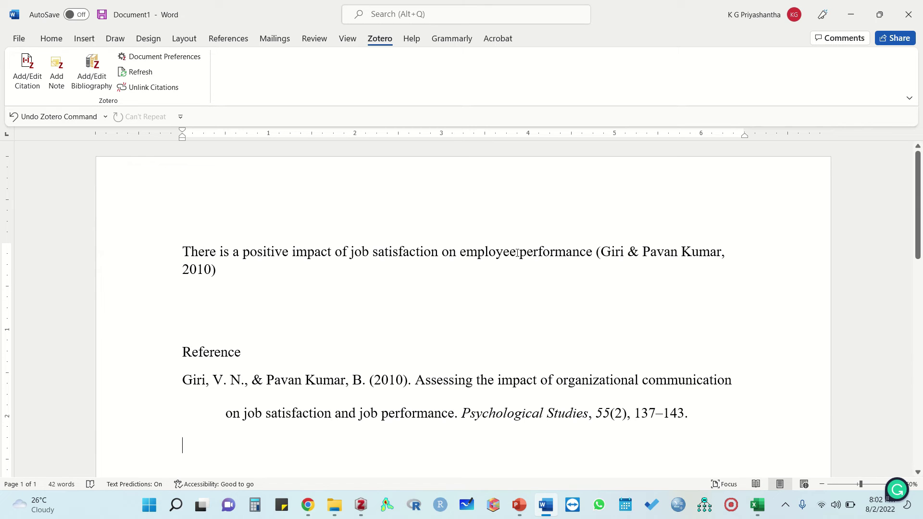
left_click_drag(595, 252, 614, 282)
key("Delete")
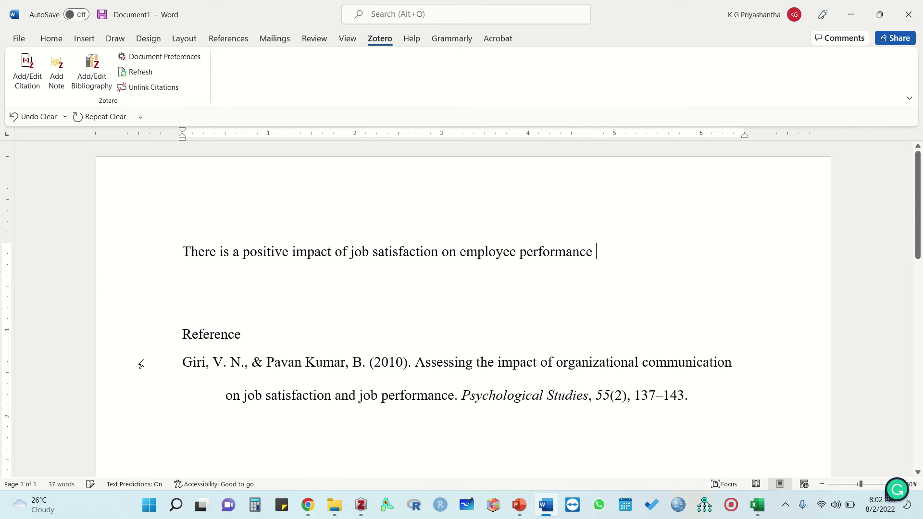
left_click_drag(182, 363, 750, 414)
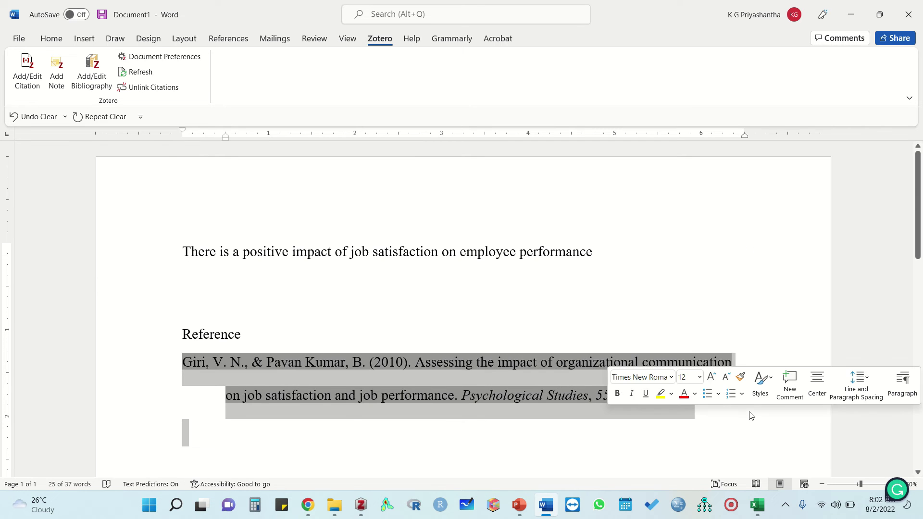
key("Delete")
left_click(604, 251)
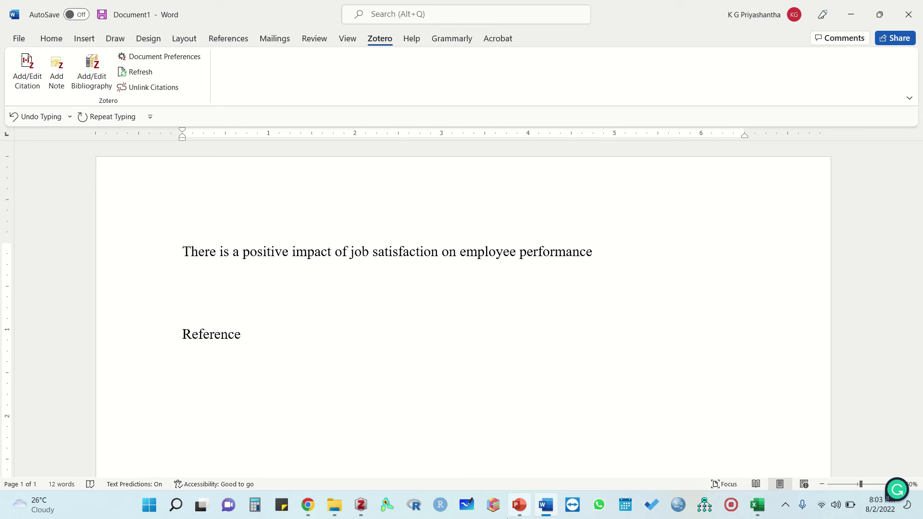
- Switch to Zotero and read the abstract of "Determinants of job satisfaction and performance of seafarers"
left_click(361, 505)
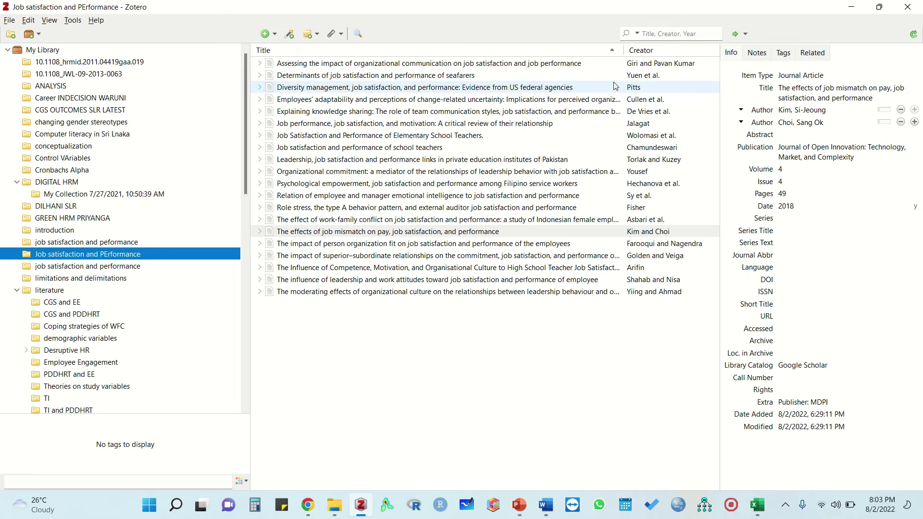
left_click(480, 76)
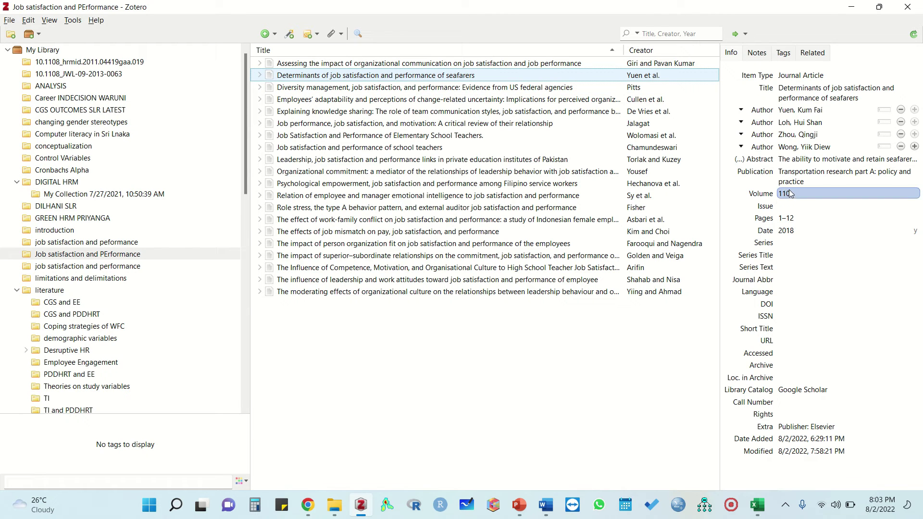
left_click(802, 161)
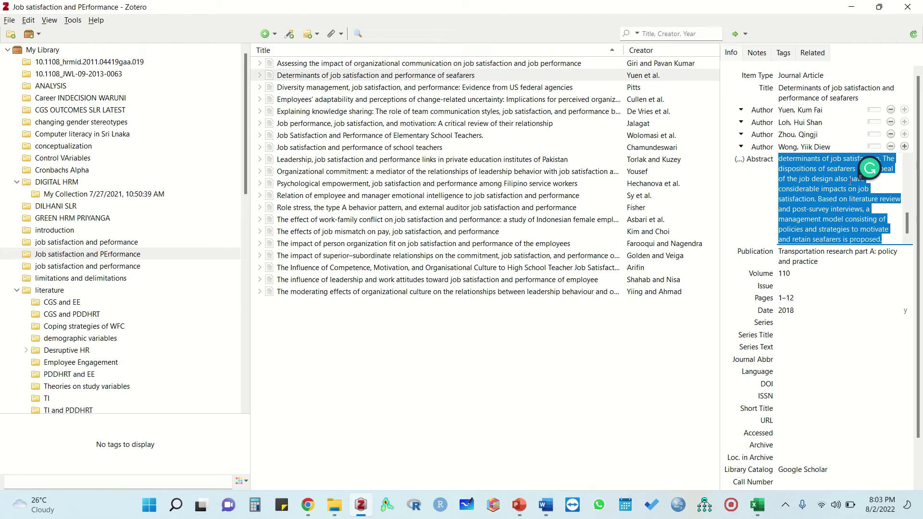
mouse_move(860, 202)
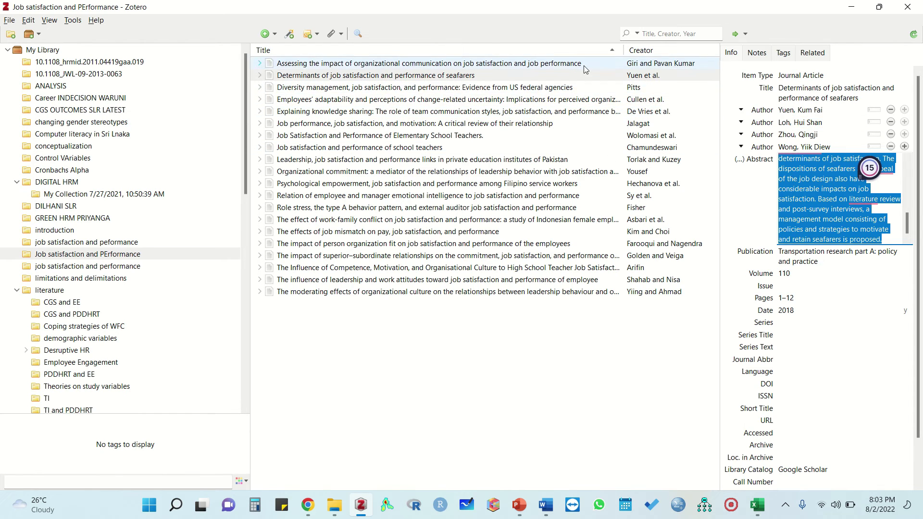
left_click(549, 76)
- Start a Zotero citation after the sentence in Word, and copy the first author's surname from the seafarers article in Zotero
left_click(548, 509)
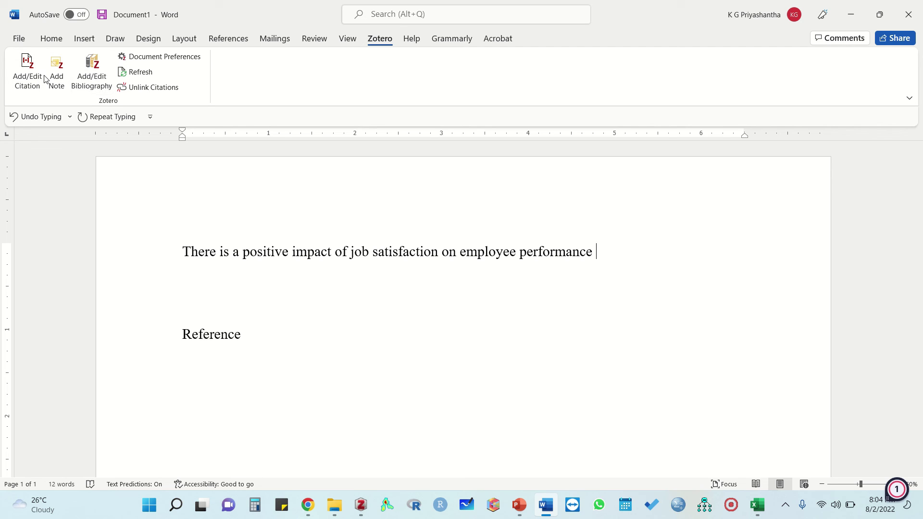
left_click(28, 76)
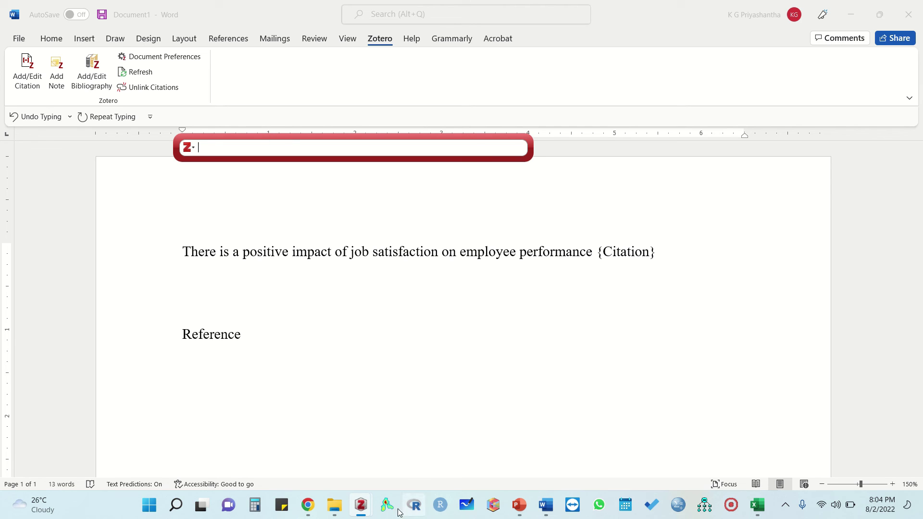
mouse_move(357, 511)
left_click(395, 472)
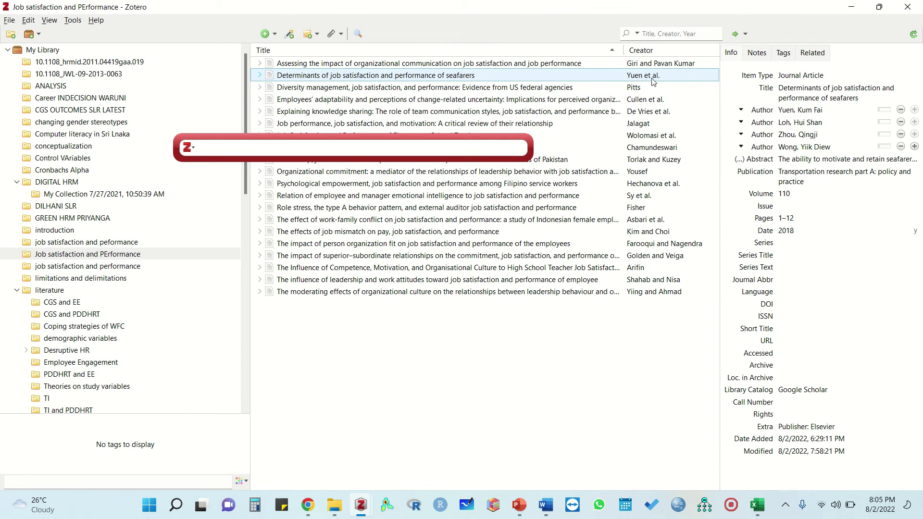
left_click(799, 134)
left_click(783, 111)
key("ctrl+c")
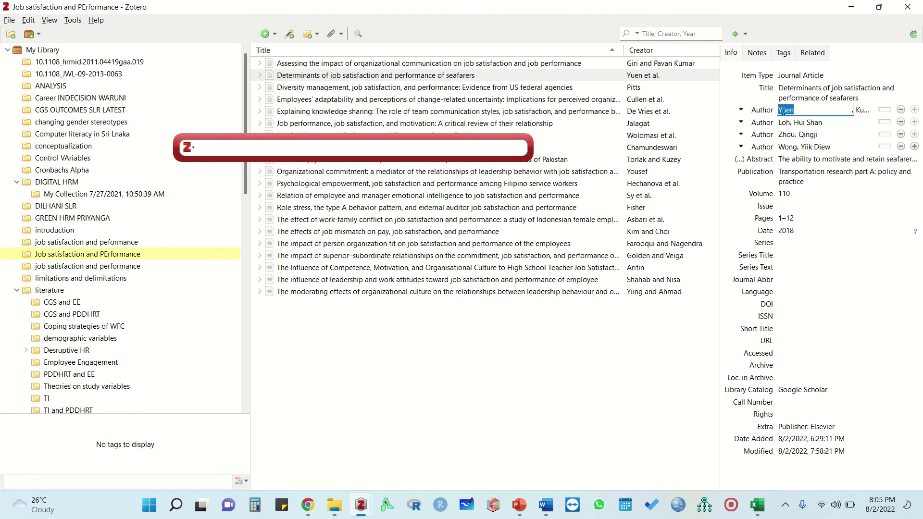
- Search the citation prompt with the copied surname, insert the 2018 seafarers article as the citation, and return to the Word document
left_click(278, 146)
key("ctrl+v")
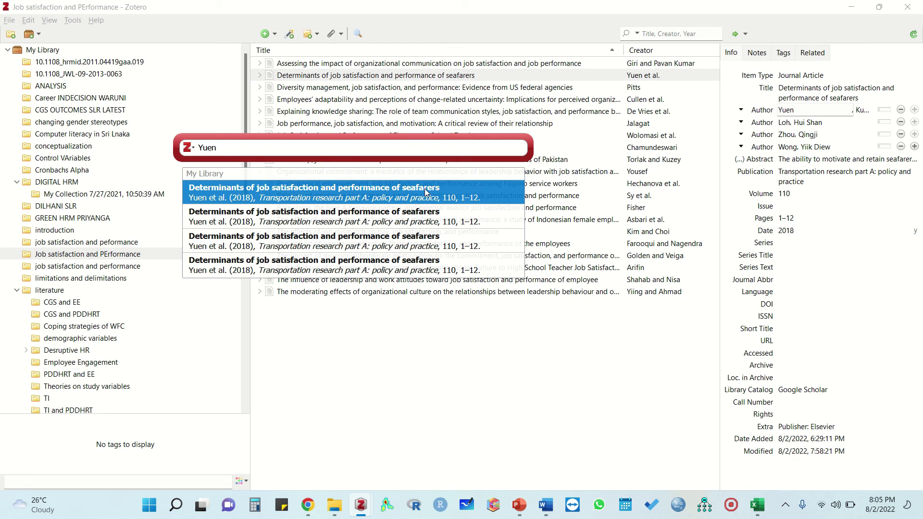
left_click(208, 192)
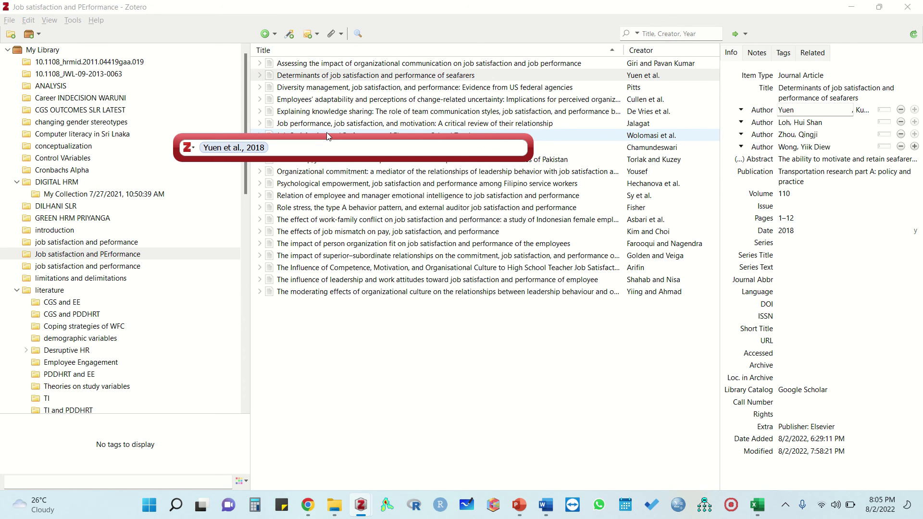
key("Return")
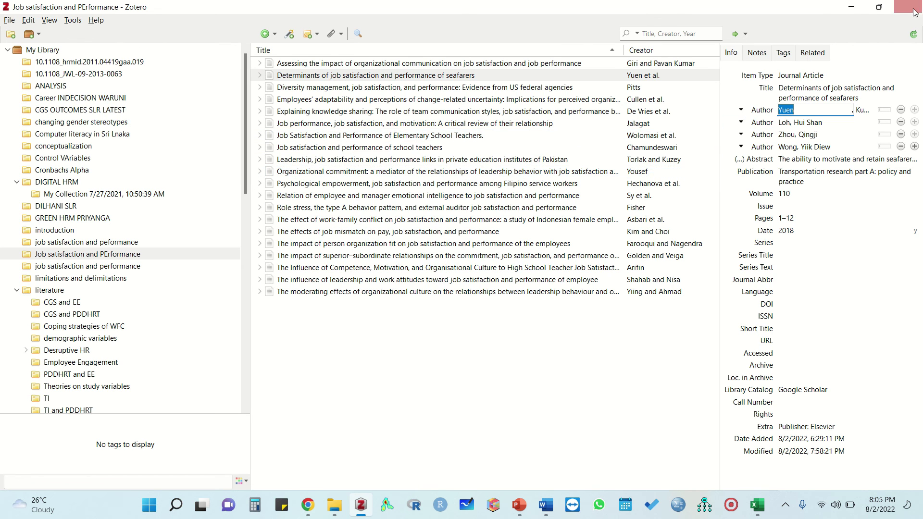
left_click(858, 10)
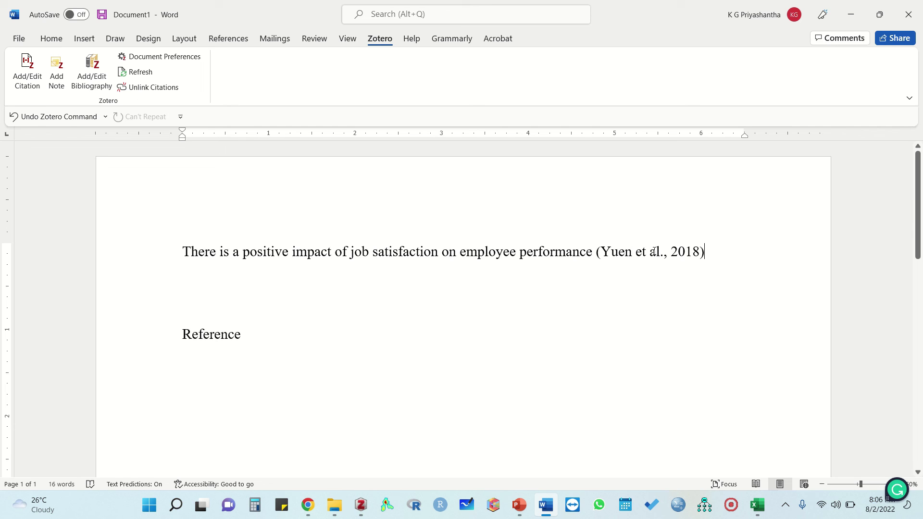
- Insert the Zotero bibliography below the Reference heading and review the generated entry
left_click(199, 370)
left_click(91, 80)
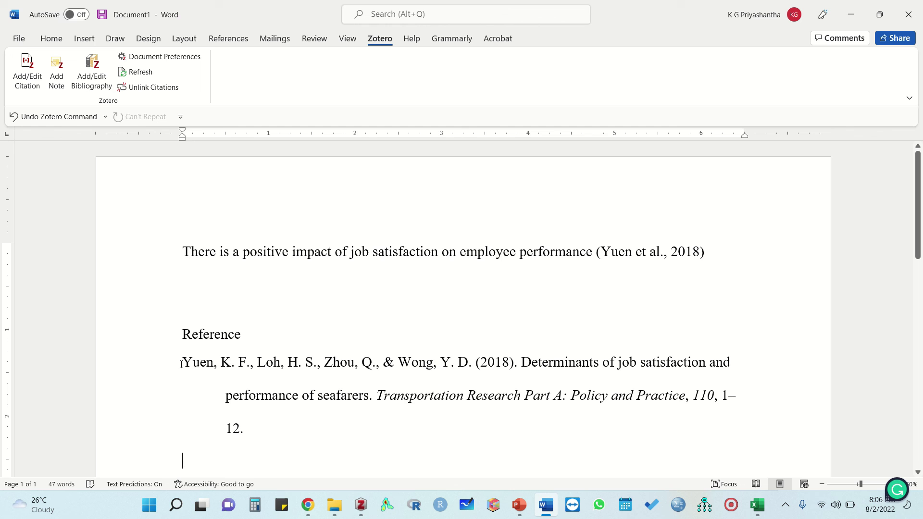
scroll(214, 375, "down", 3)
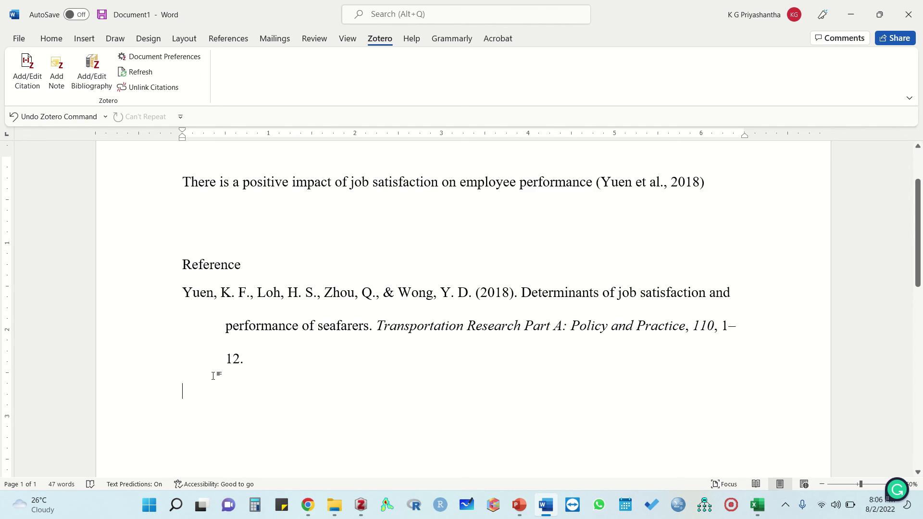
left_click_drag(184, 276, 269, 344)
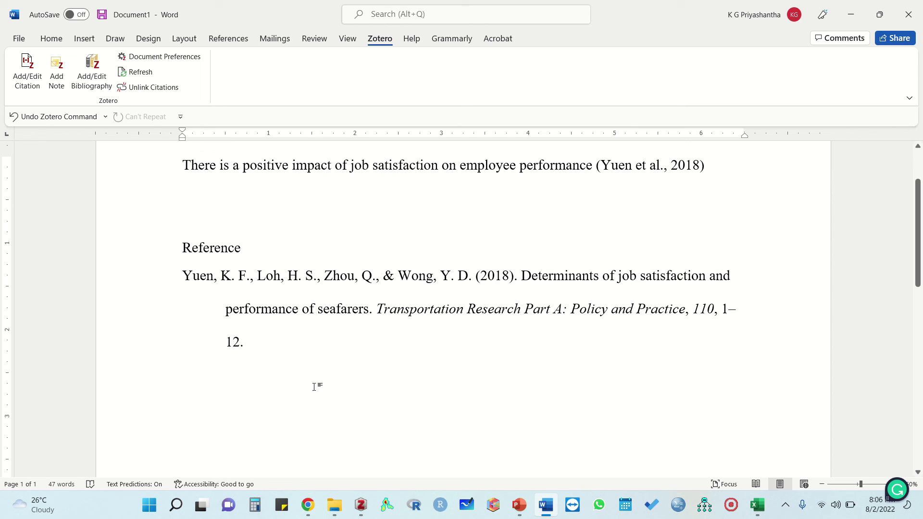
scroll(314, 385, "up", 2)
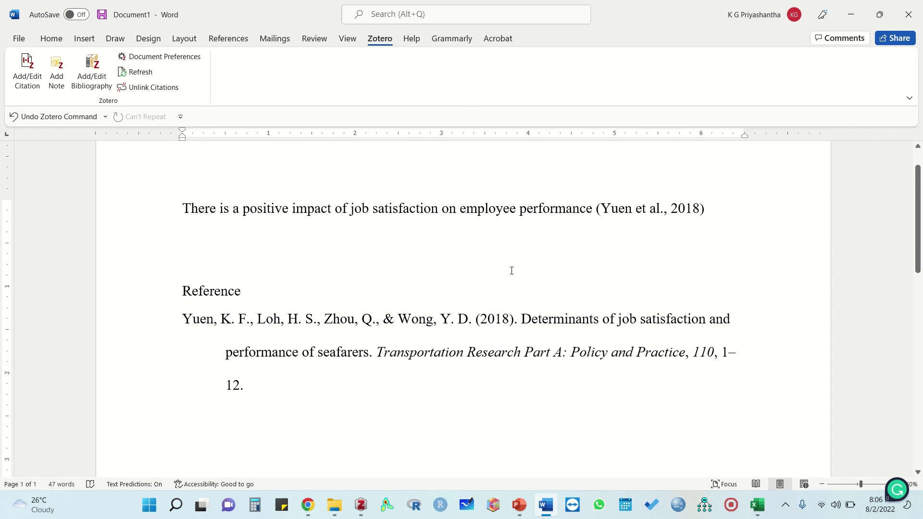